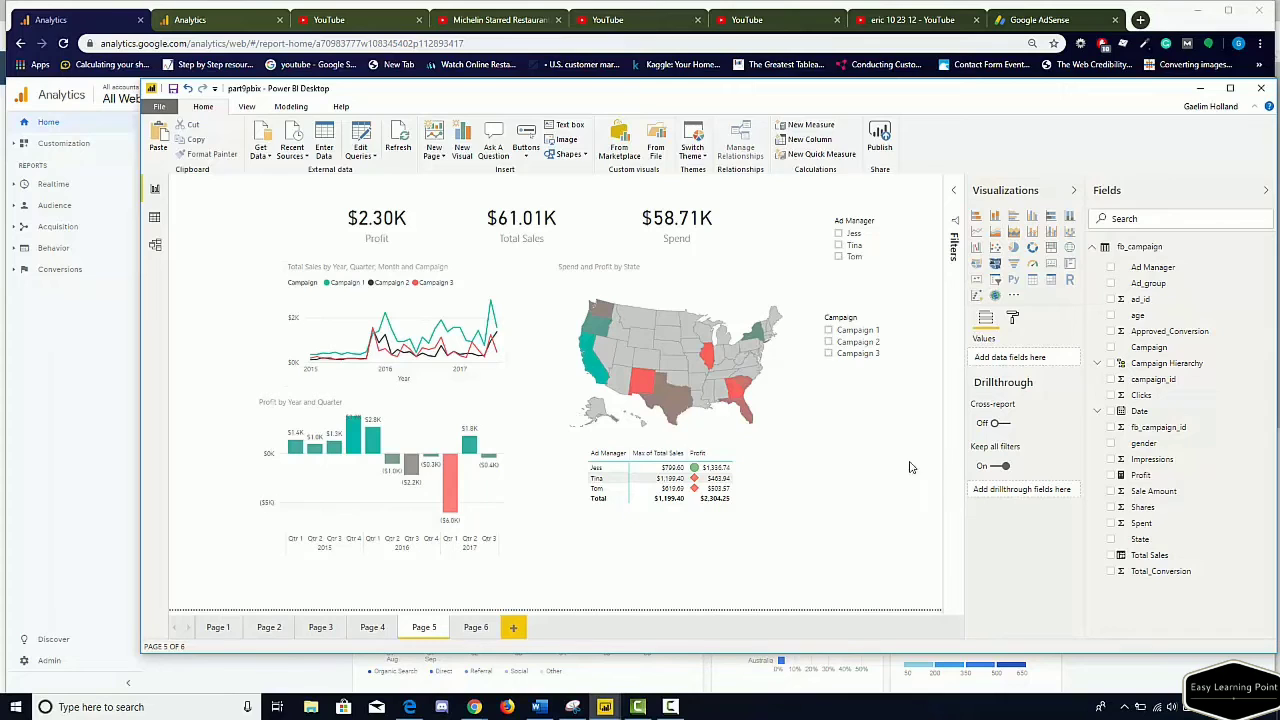
# Add a Date slicer to the report page and place it beneath the Campaign slicer.
pyautogui.click(995, 280)
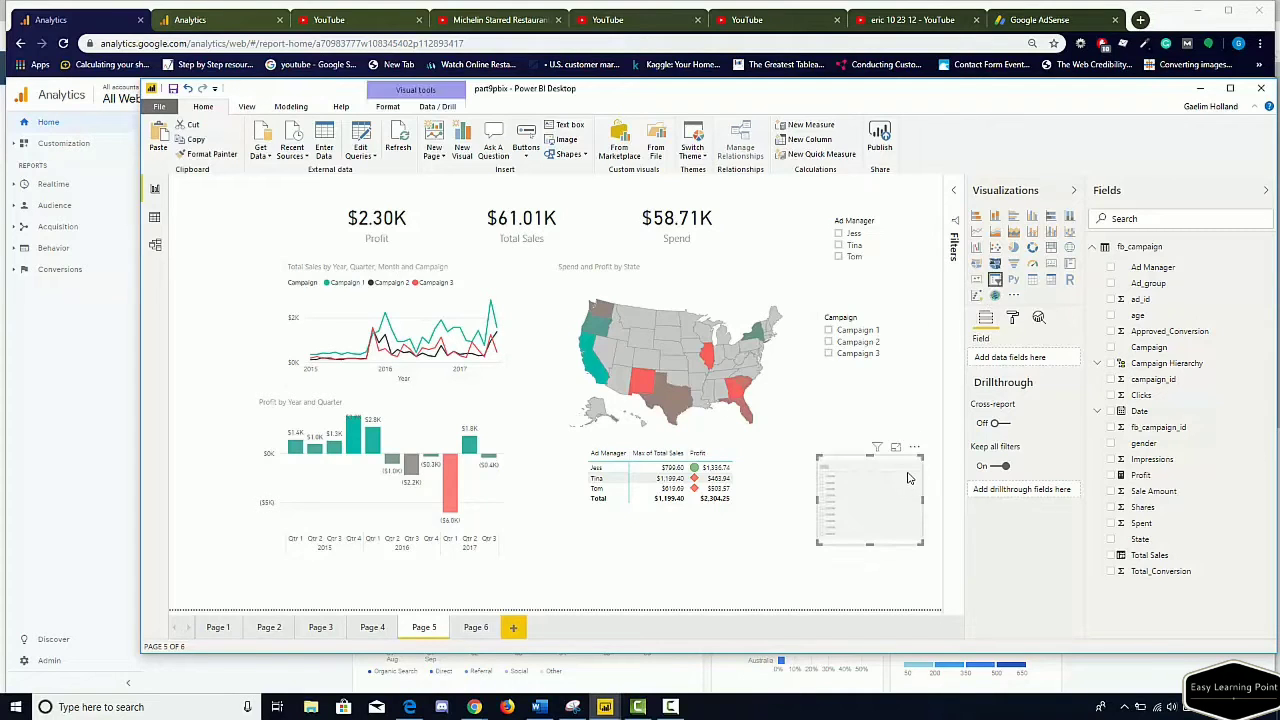
pyautogui.moveTo(908, 478); pyautogui.dragTo(901, 436)
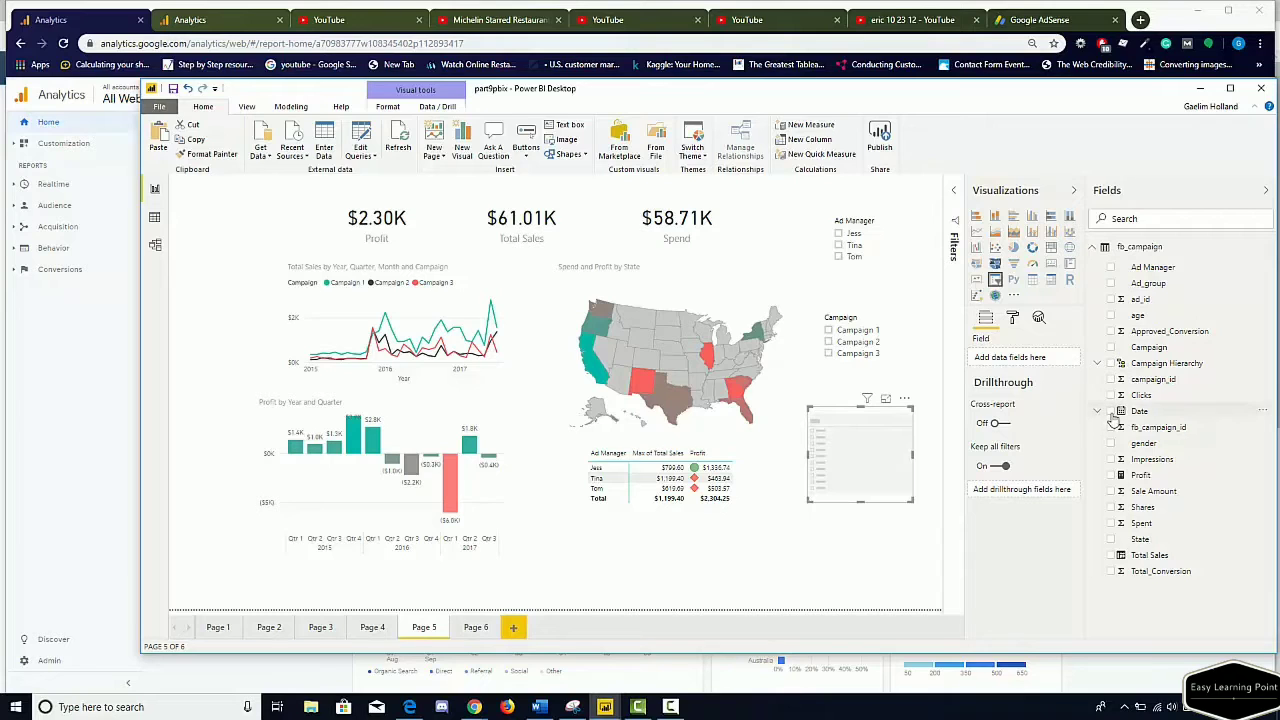
pyautogui.click(1112, 416)
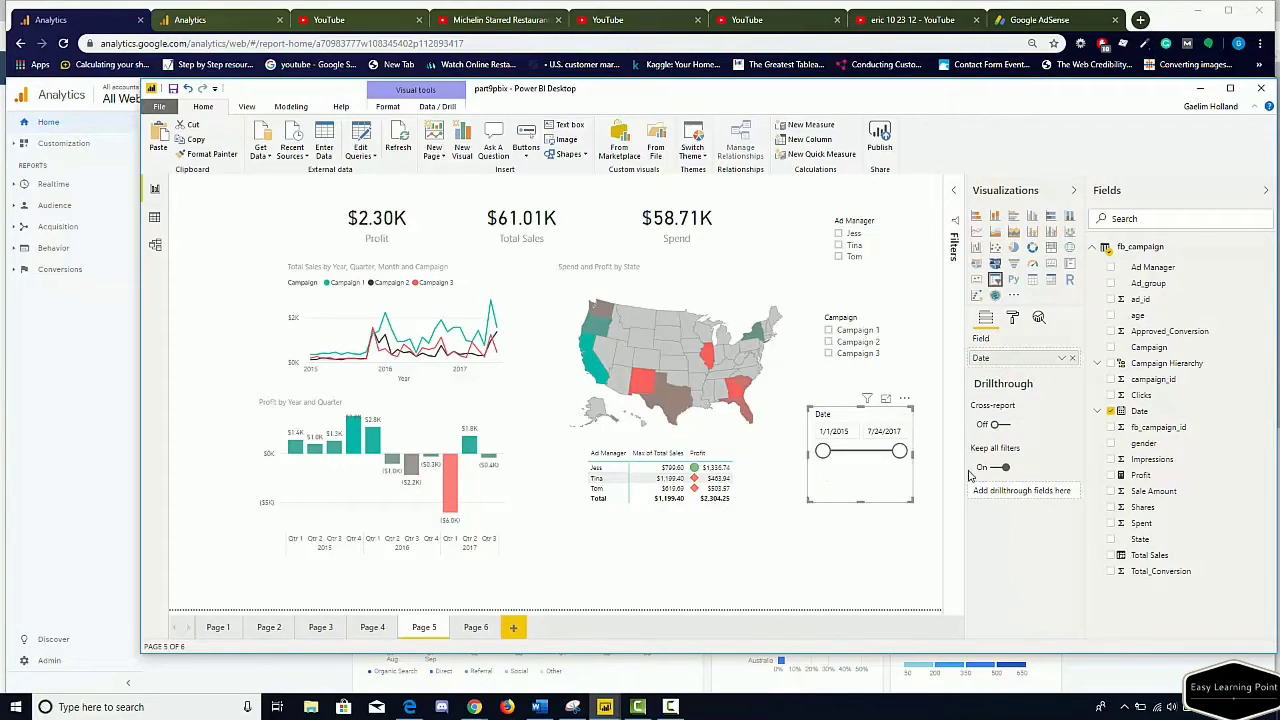
pyautogui.click(820, 548)
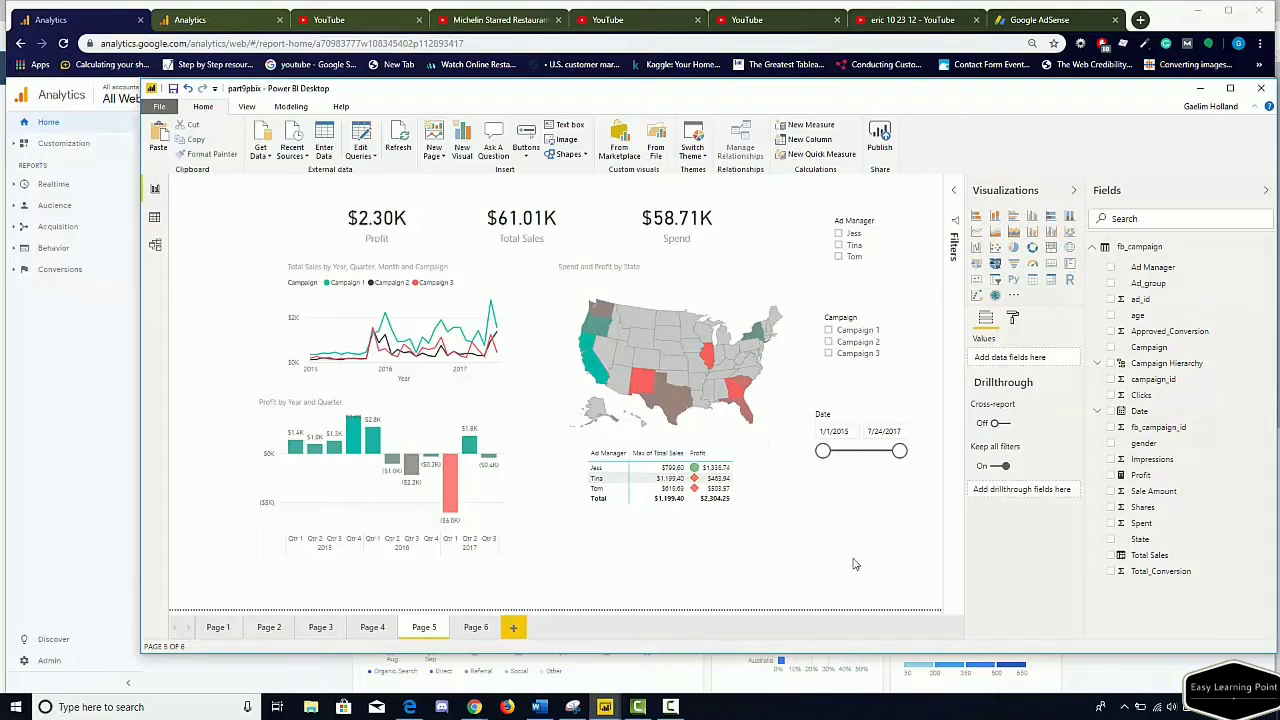
# Try a black page background at 0% transparency, and return its transparency to 100%.
pyautogui.click(1011, 318)
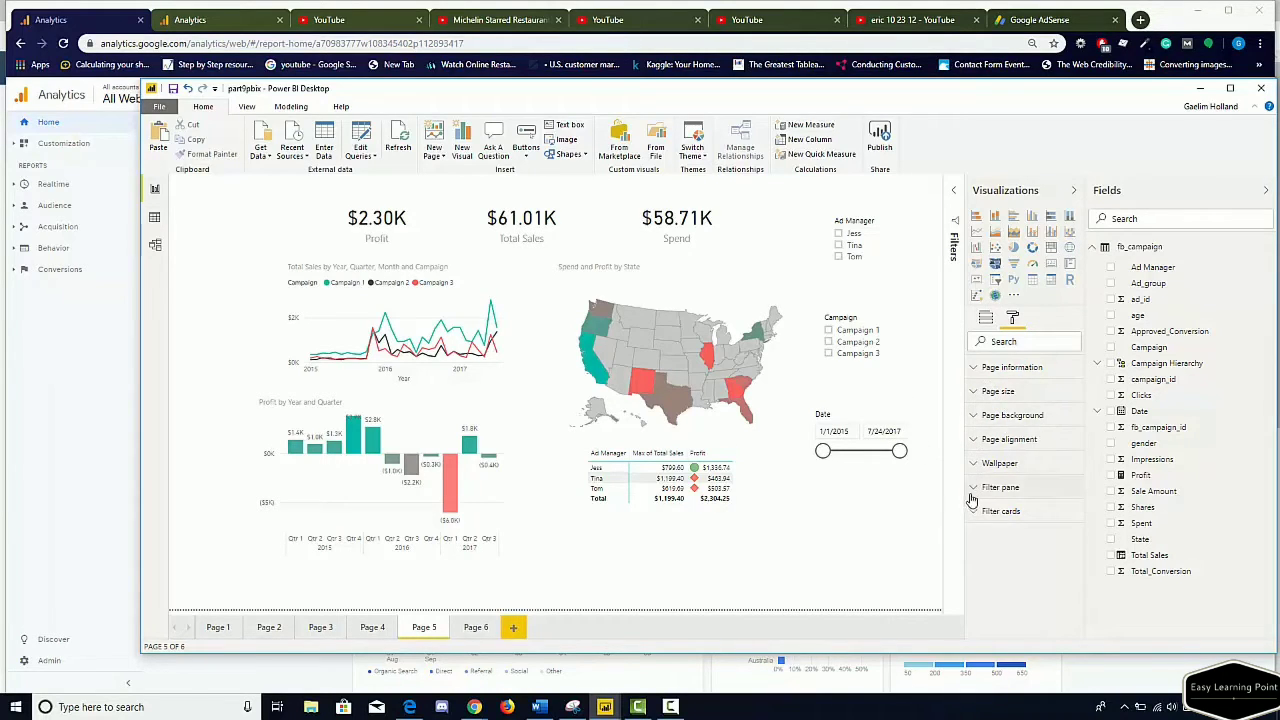
pyautogui.click(979, 446)
pyautogui.click(979, 444)
pyautogui.click(982, 466)
pyautogui.click(981, 466)
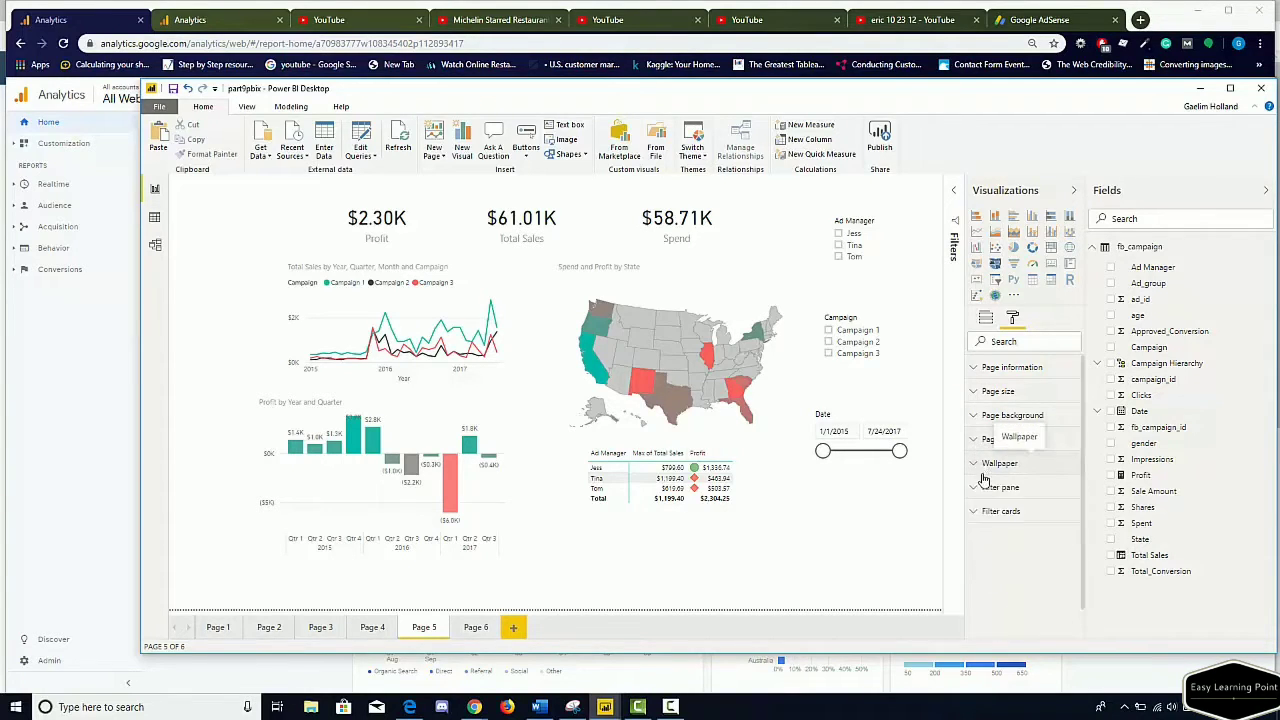
pyautogui.click(978, 416)
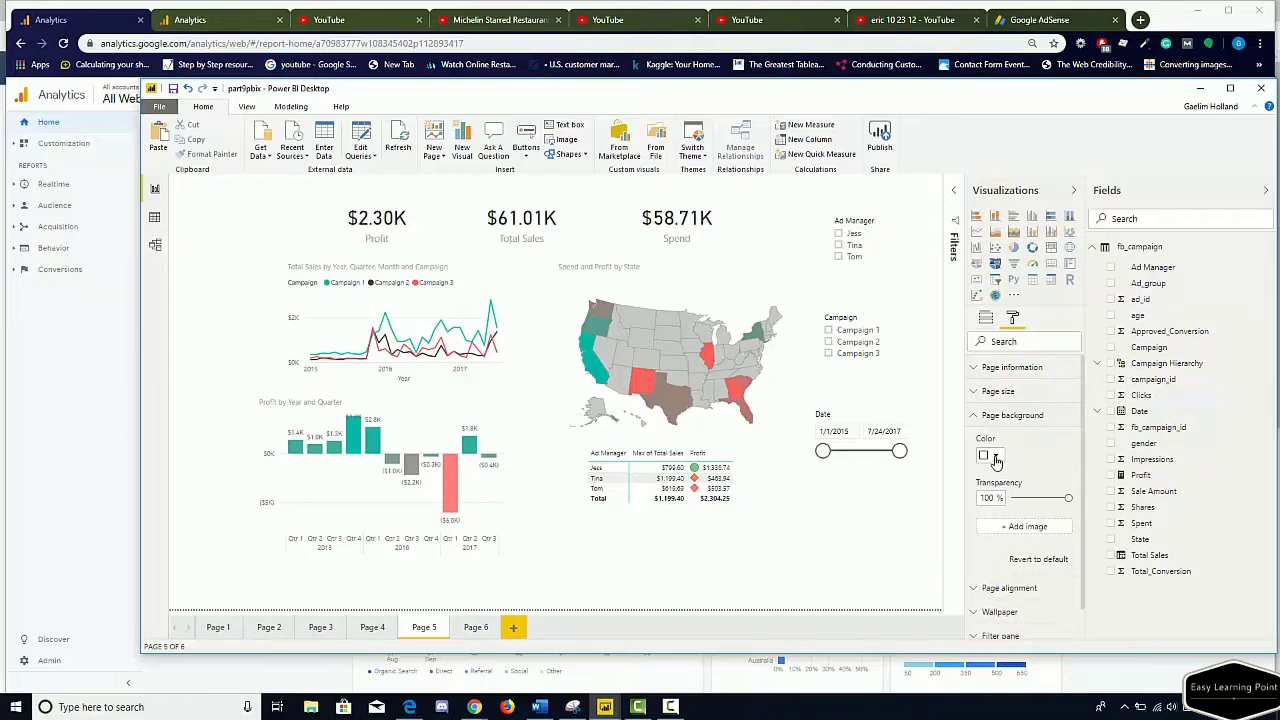
pyautogui.click(996, 458)
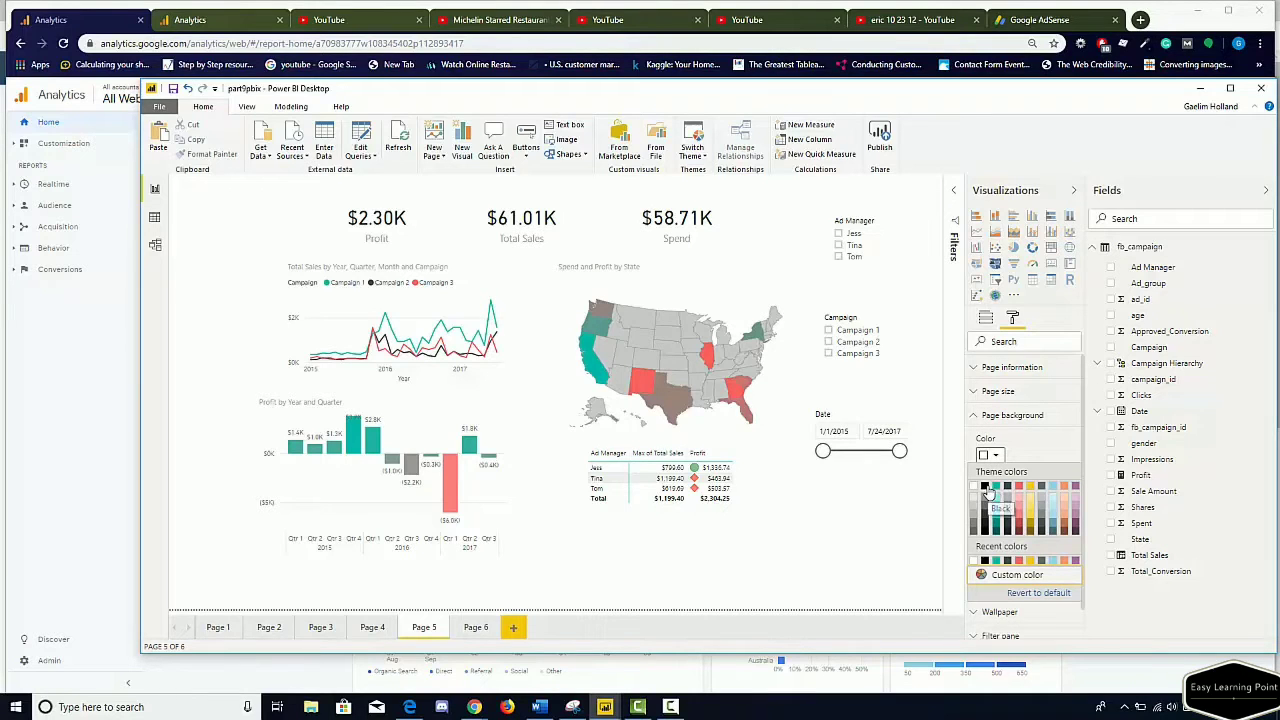
pyautogui.click(986, 488)
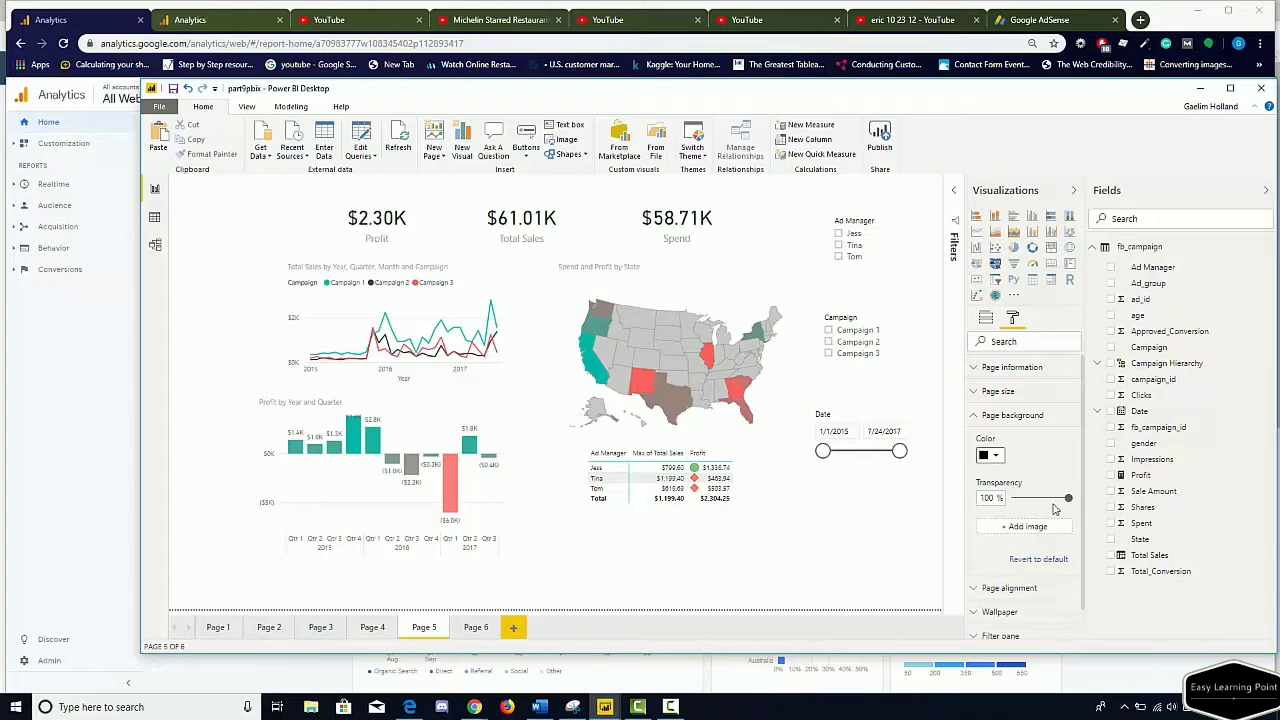
pyautogui.moveTo(1068, 503); pyautogui.dragTo(983, 500)
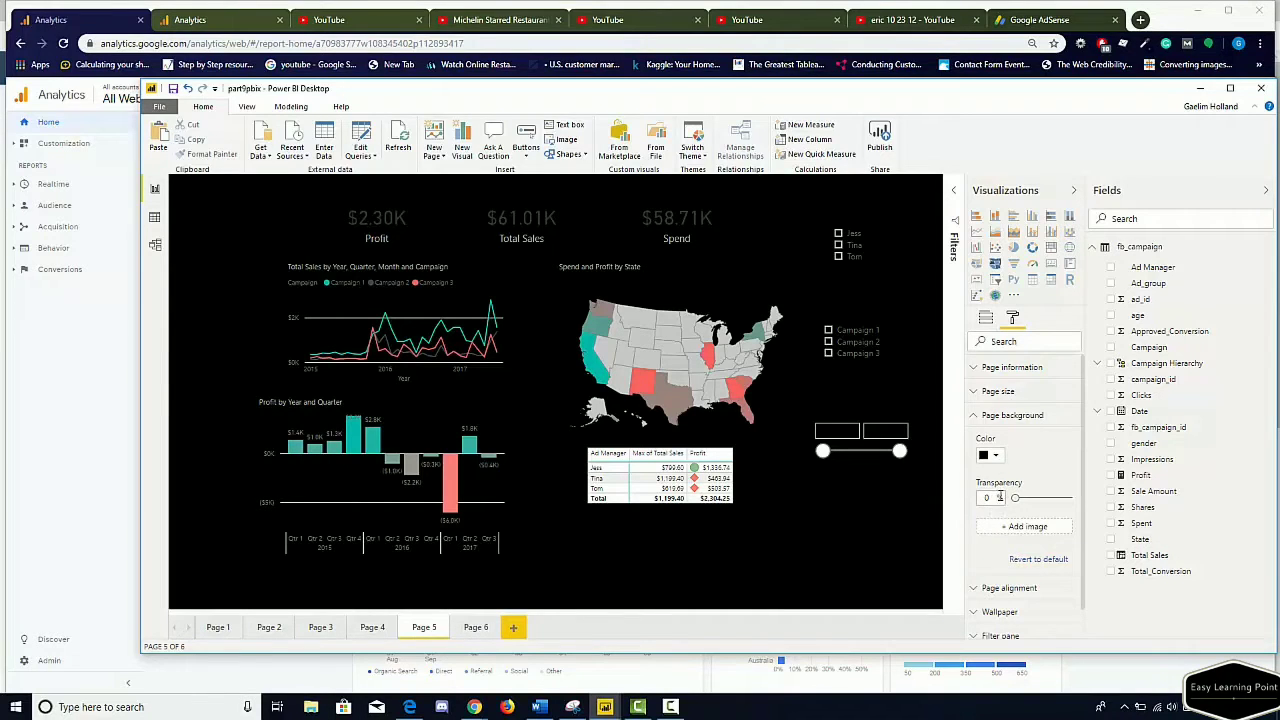
pyautogui.moveTo(1016, 499); pyautogui.dragTo(1072, 500)
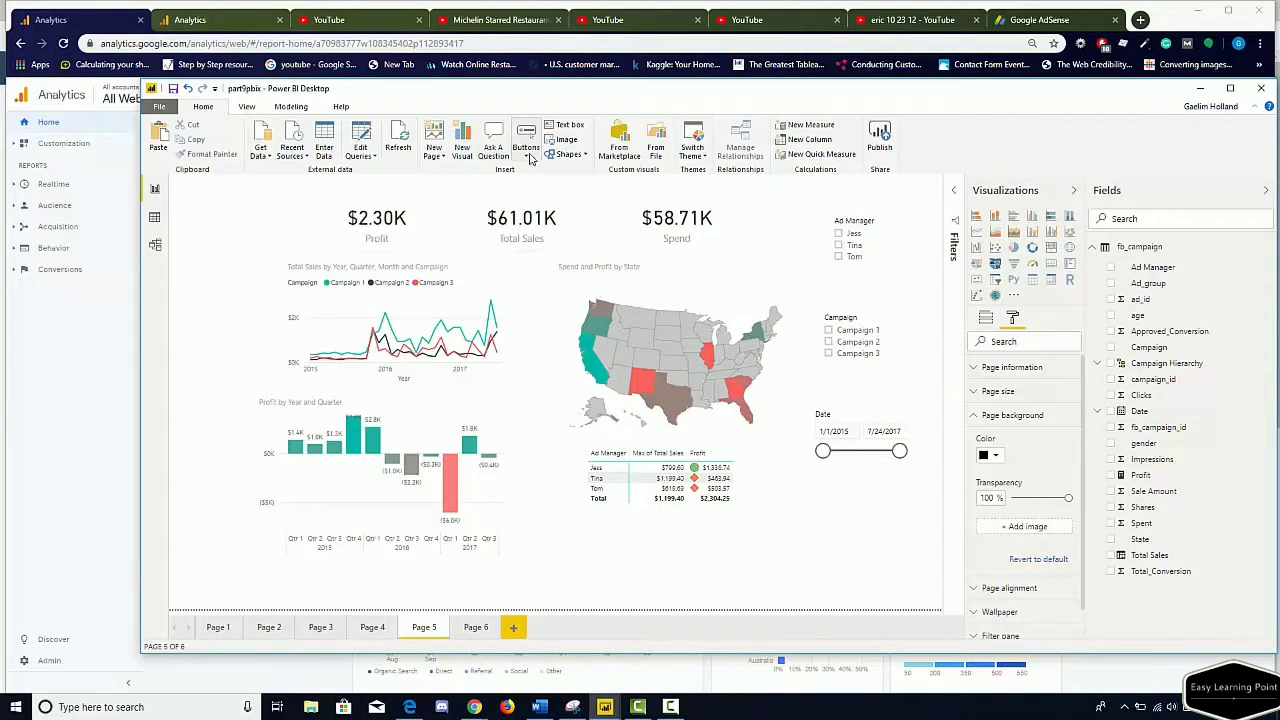
# Insert a rectangle shape and enlarge it to cover the cards, charts, map and table, leaving the slicers outside.
pyautogui.click(583, 158)
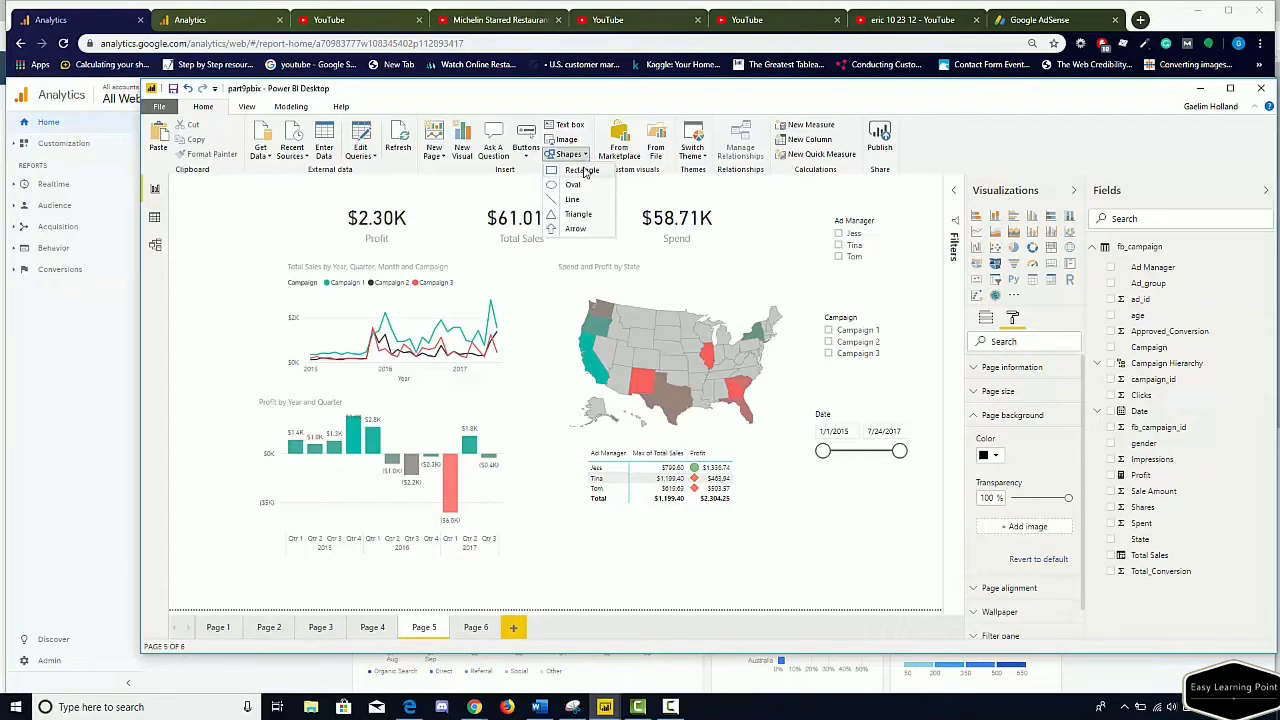
pyautogui.click(583, 171)
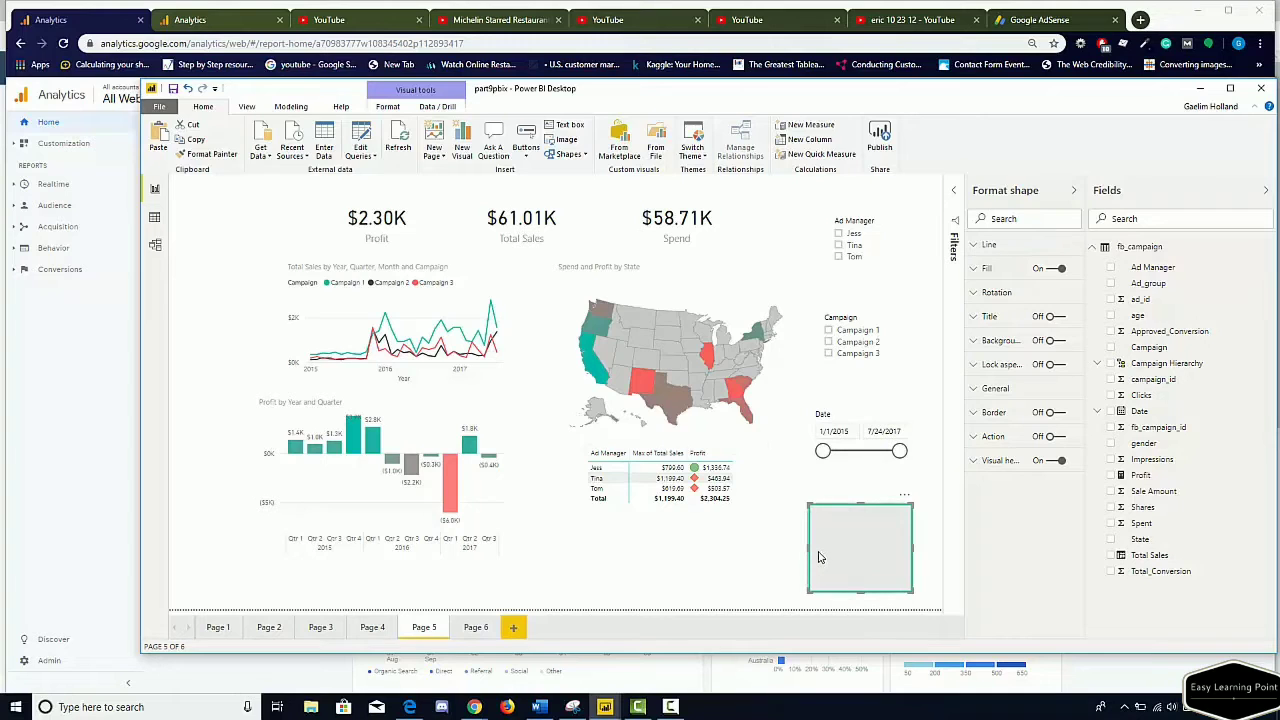
pyautogui.moveTo(818, 555); pyautogui.dragTo(286, 245)
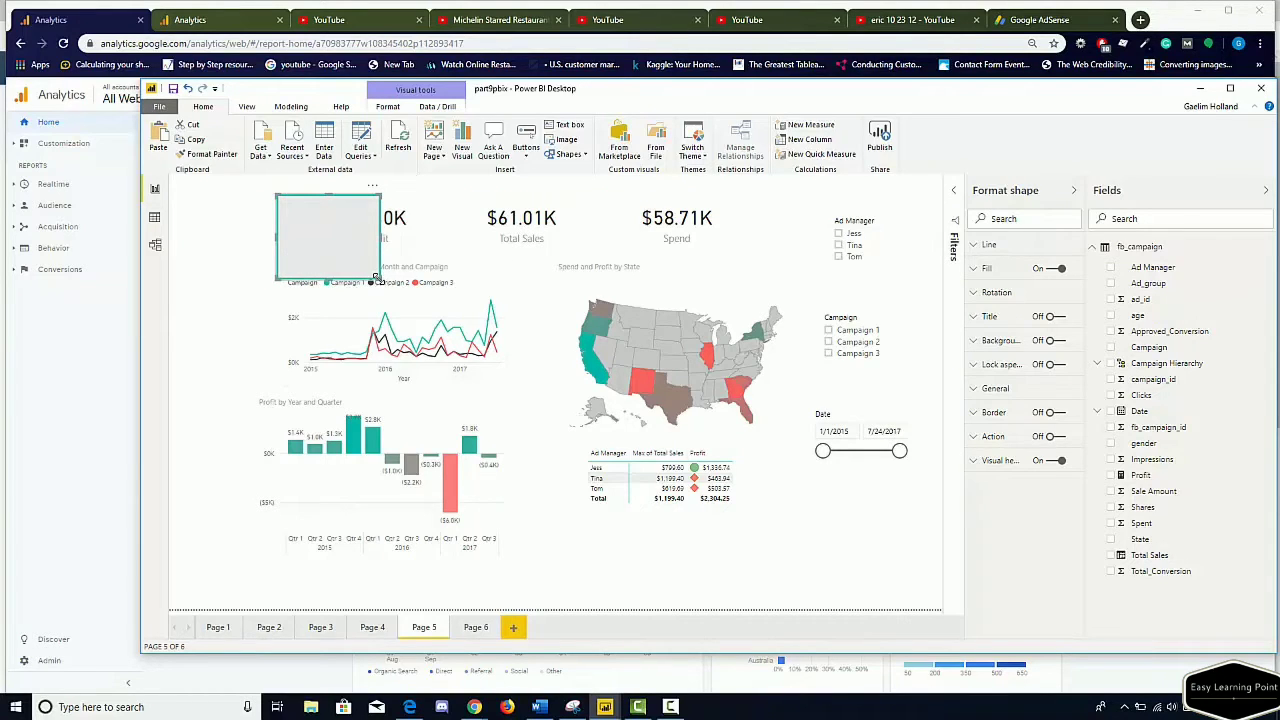
pyautogui.moveTo(377, 279); pyautogui.dragTo(789, 561)
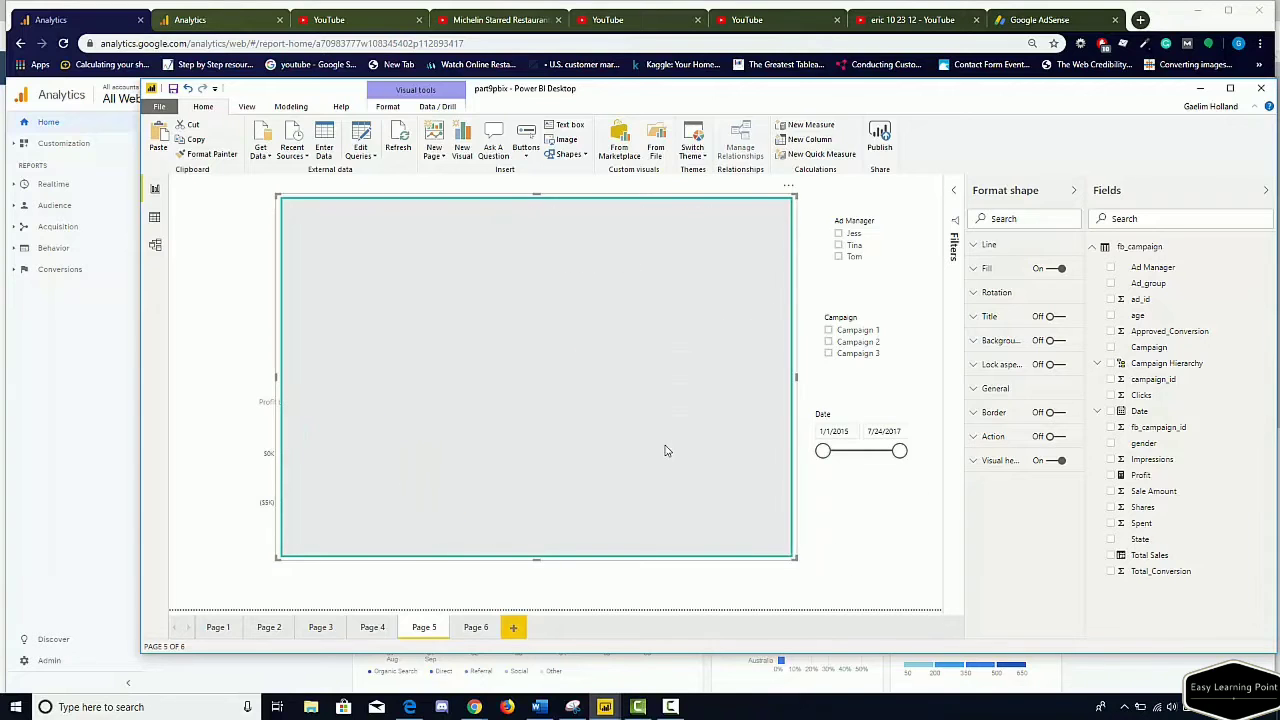
pyautogui.click(869, 570)
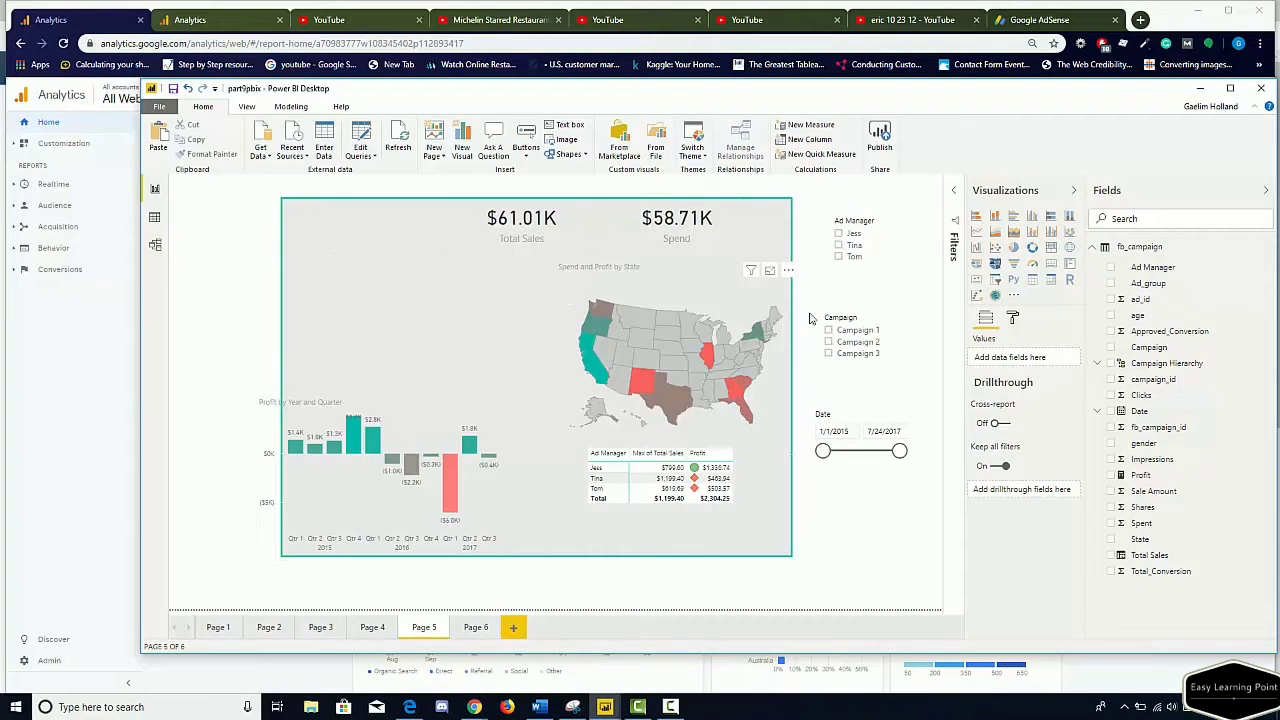
# Check the rectangle's fill transparency settings and shift the rectangle slightly down the page.
pyautogui.click(383, 206)
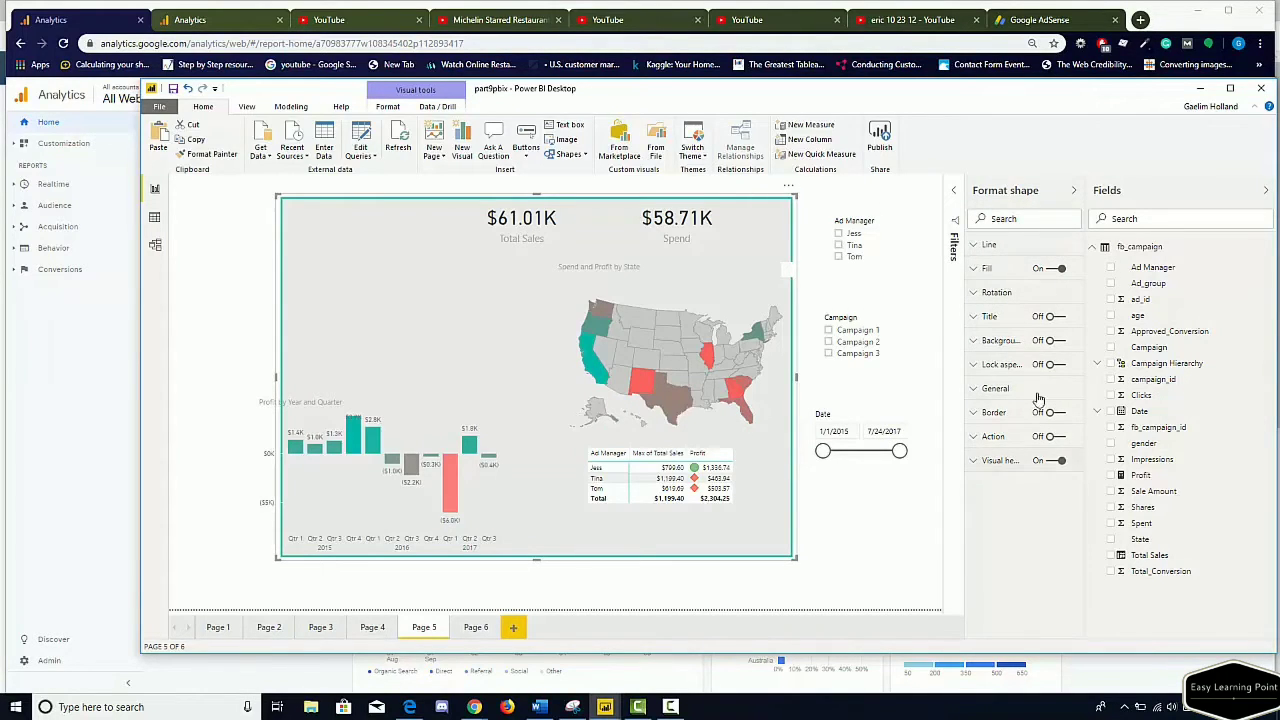
pyautogui.click(974, 270)
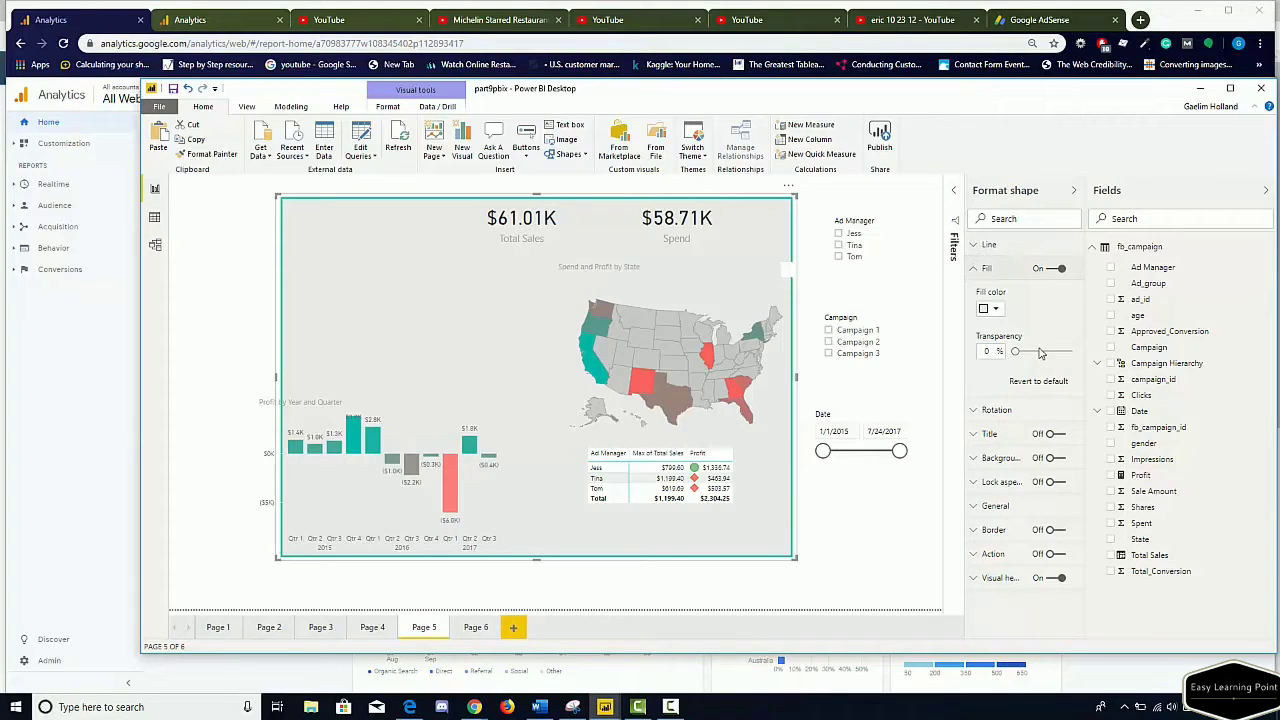
pyautogui.moveTo(1016, 355); pyautogui.dragTo(1067, 355)
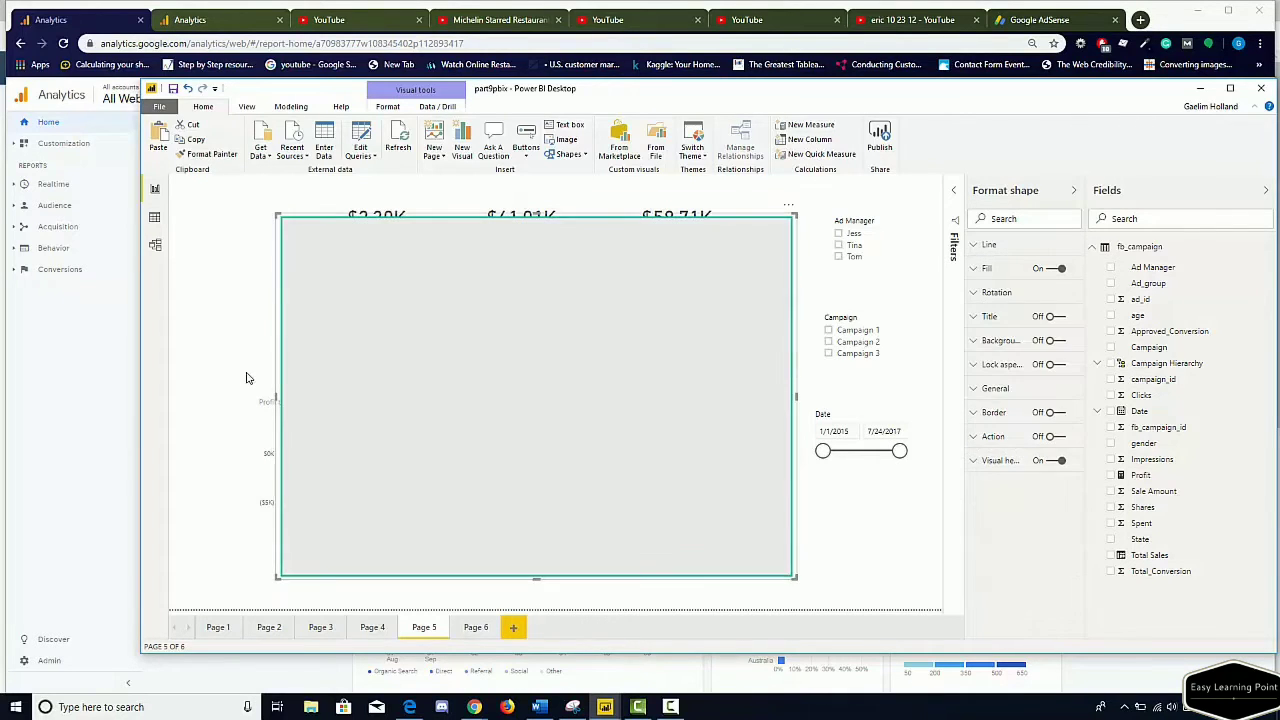
pyautogui.click(250, 345)
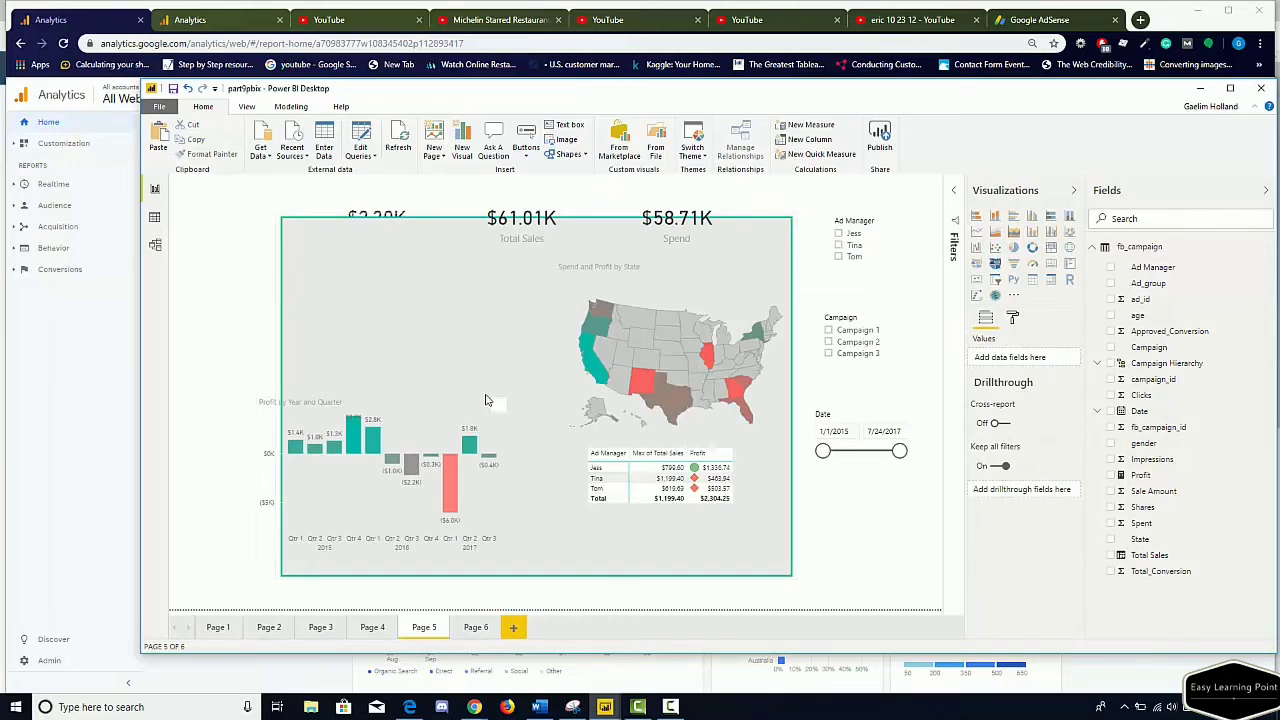
# Send the rectangle to the back, behind all the report visuals.
pyautogui.click(314, 434)
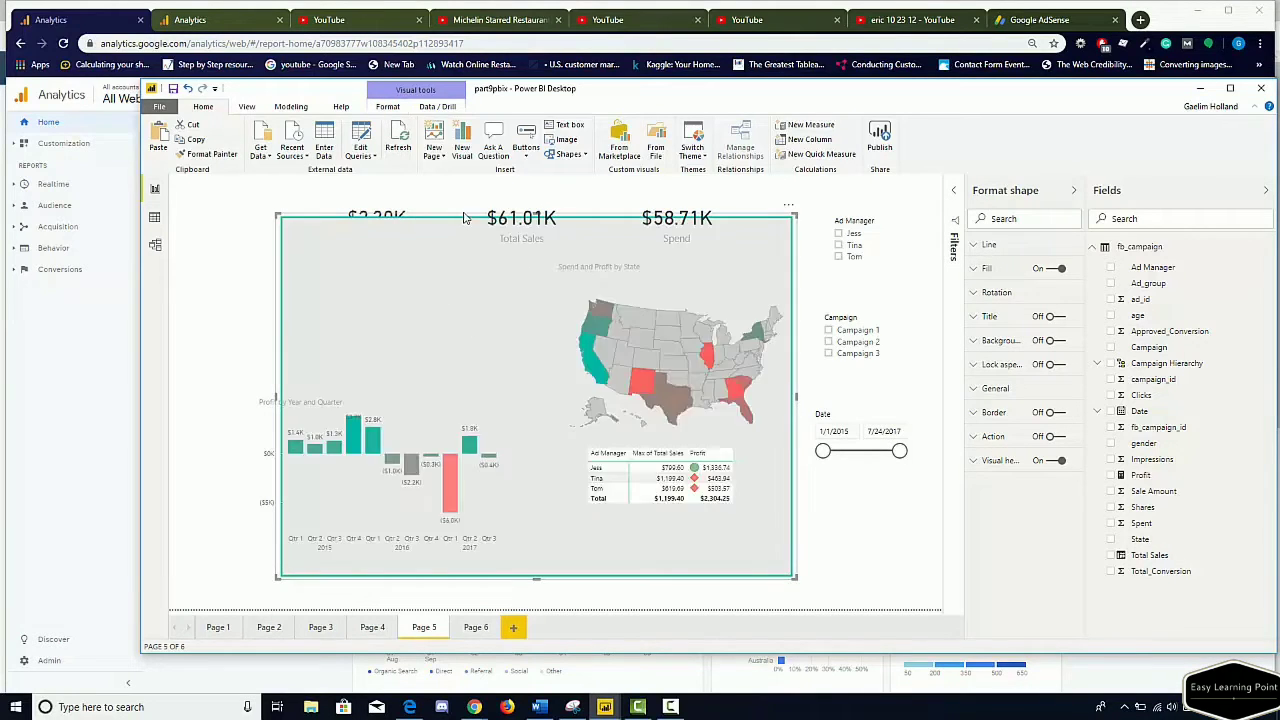
pyautogui.click(391, 109)
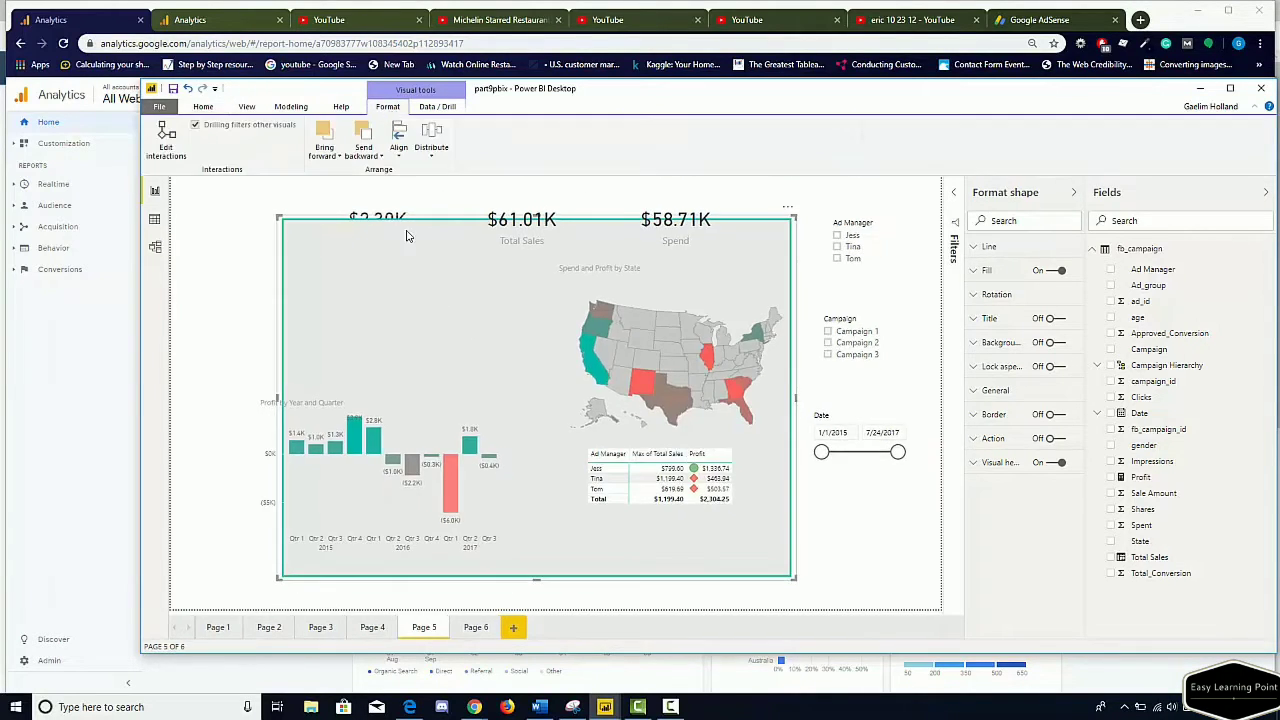
pyautogui.click(370, 158)
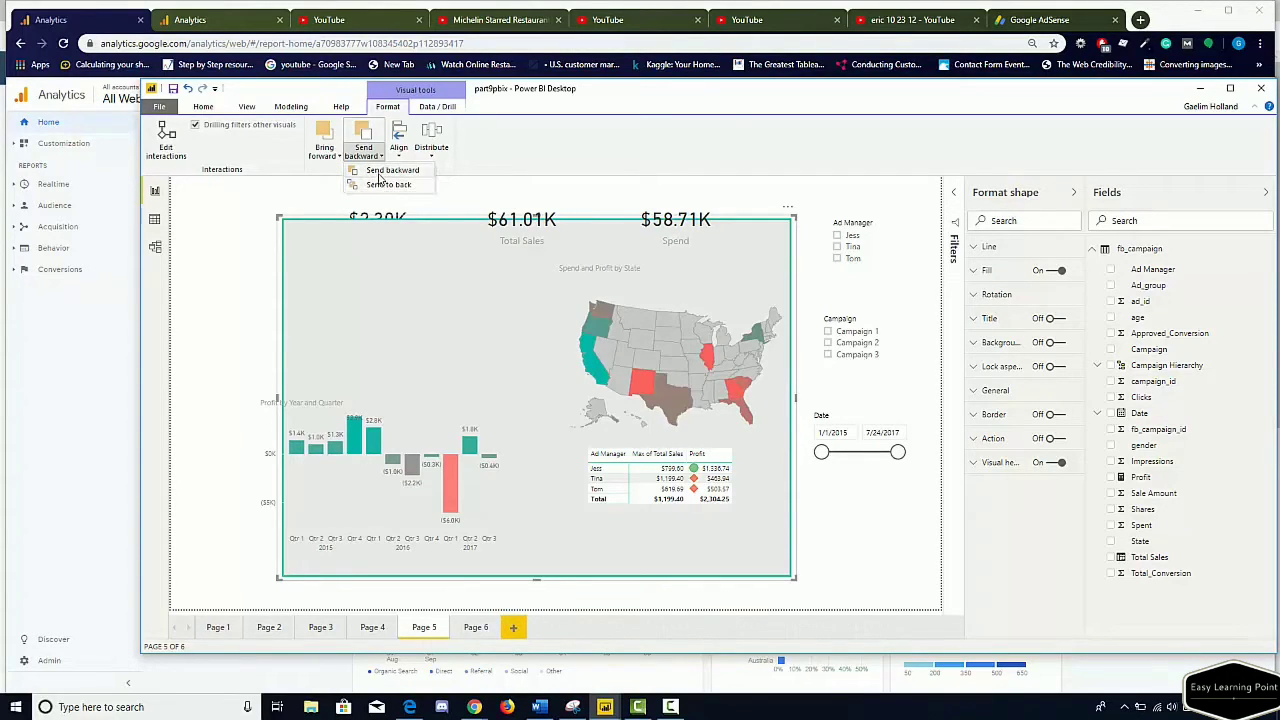
pyautogui.click(380, 184)
pyautogui.click(233, 386)
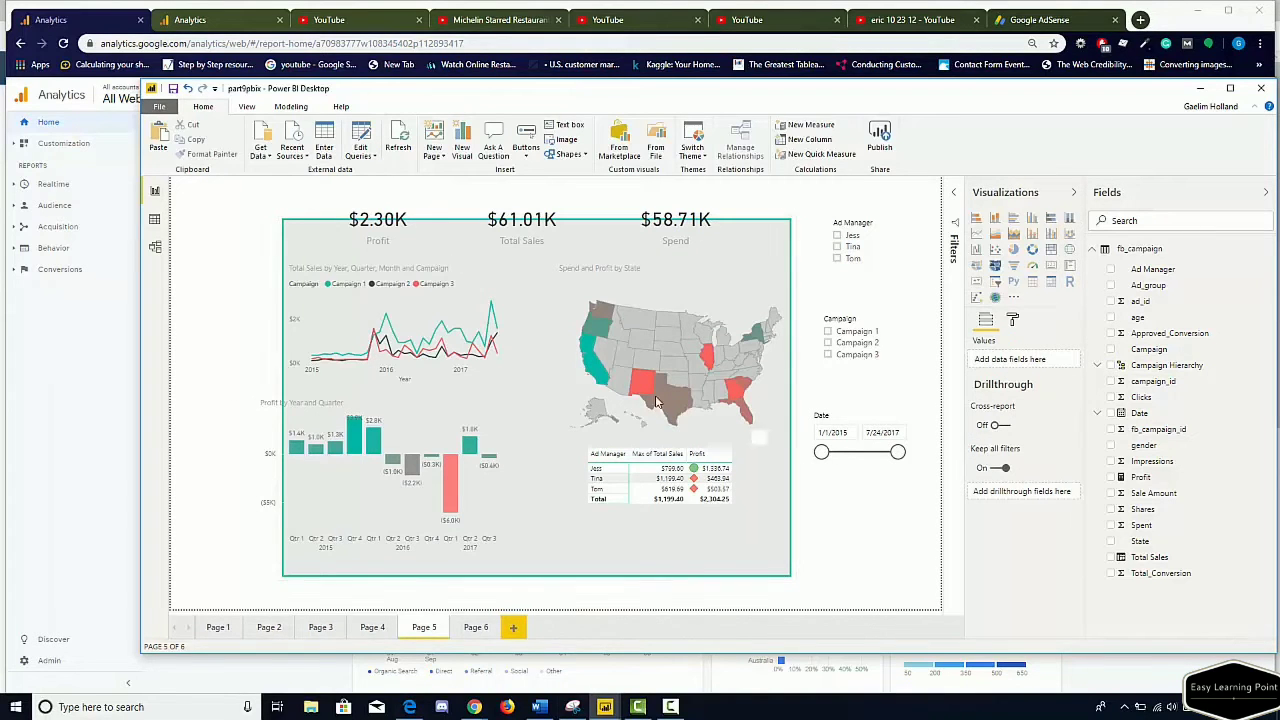
# Shift the Profit card slightly and shrink the Total Sales line chart from its upper corner to fit inside the rectangle.
pyautogui.click(398, 230)
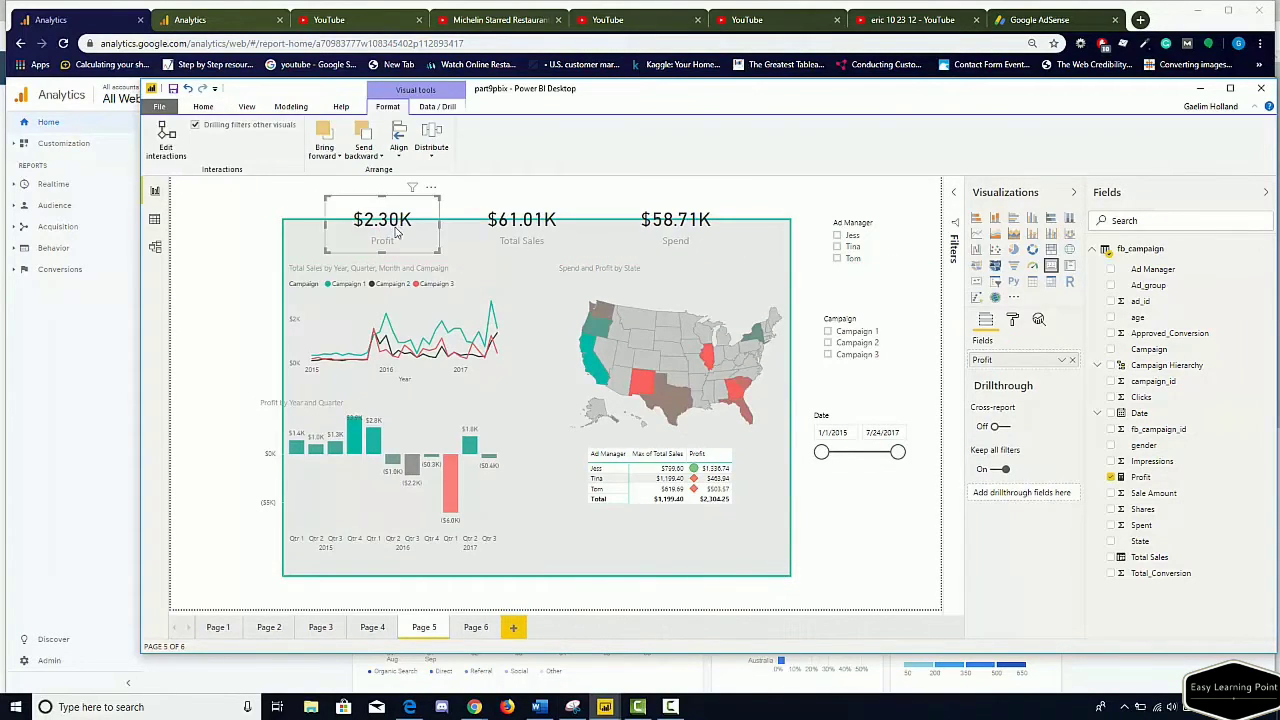
pyautogui.click(400, 302)
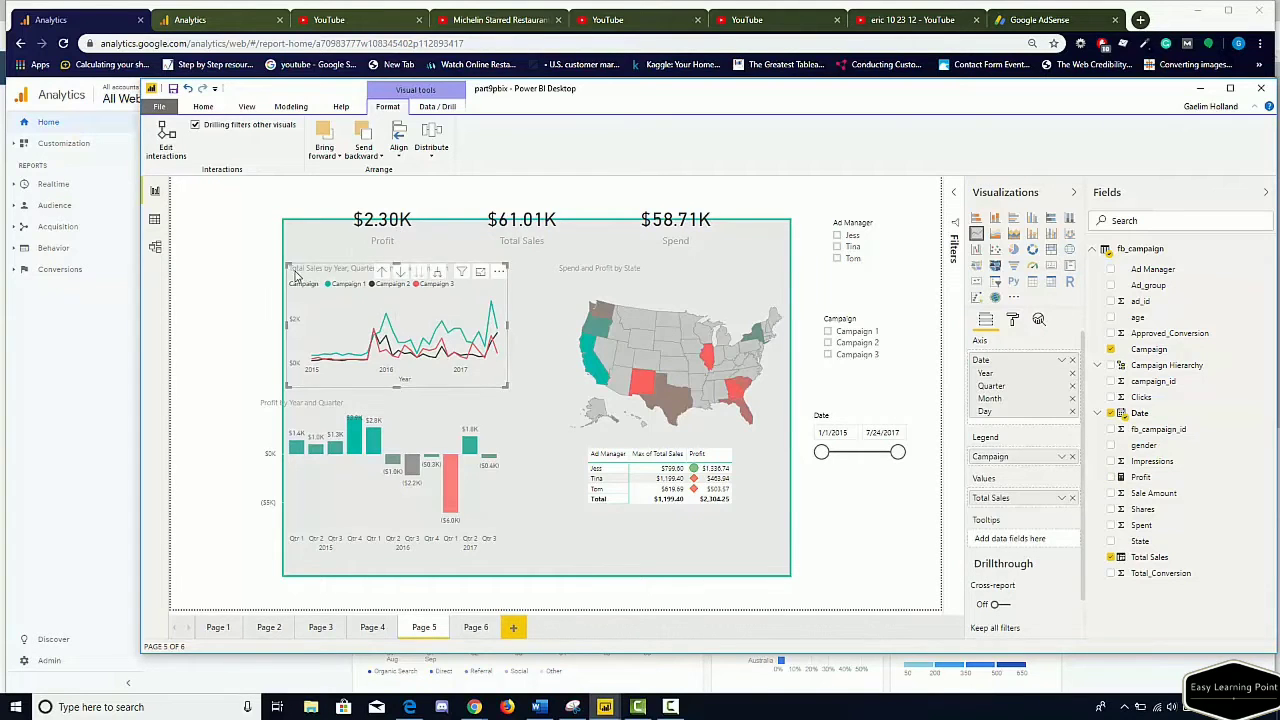
pyautogui.moveTo(293, 276); pyautogui.dragTo(303, 289)
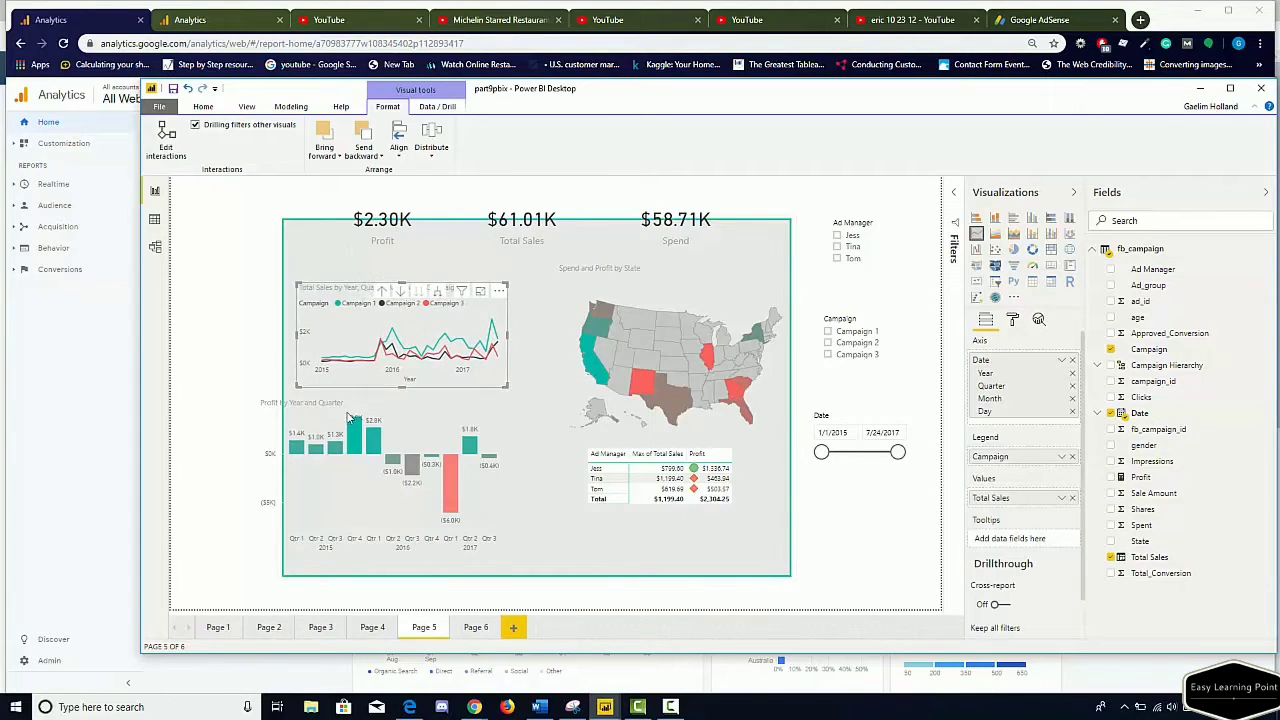
# Resize the quarterly profit column chart and arrange it with the cards, map and Ad Manager table inside the rectangle.
pyautogui.click(358, 436)
pyautogui.moveTo(446, 452); pyautogui.dragTo(346, 417)
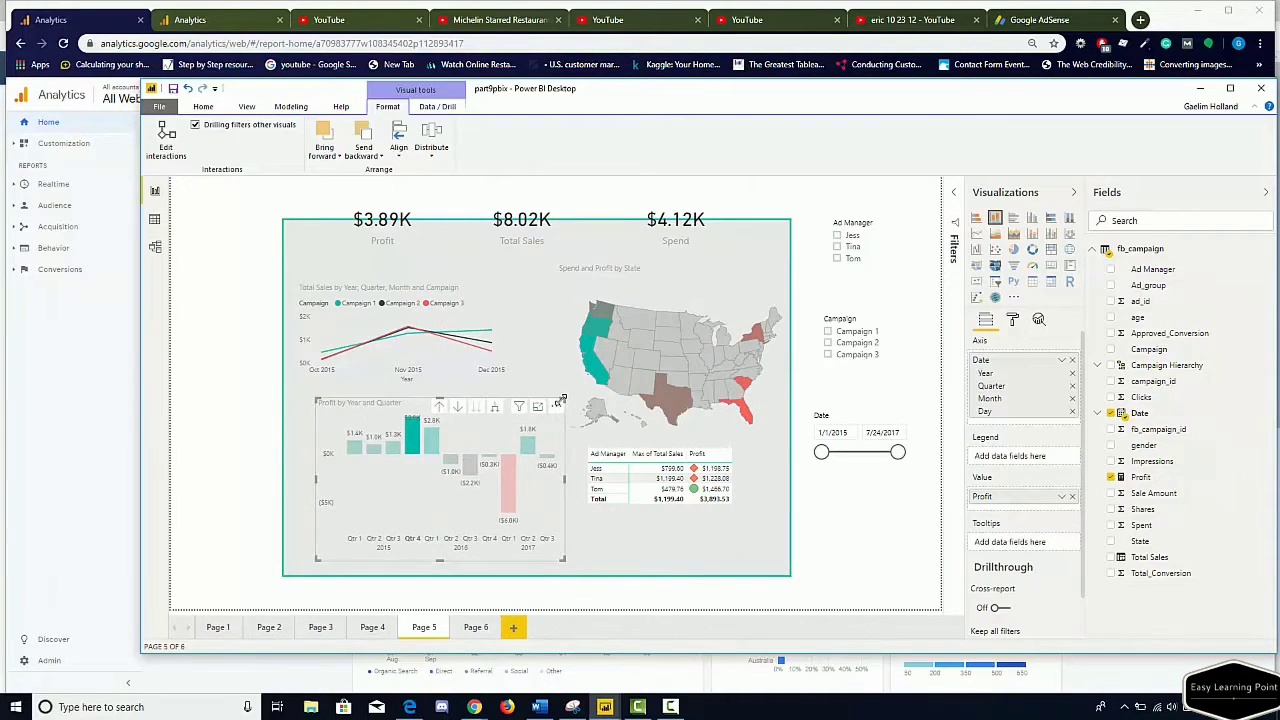
pyautogui.moveTo(563, 400); pyautogui.dragTo(517, 408)
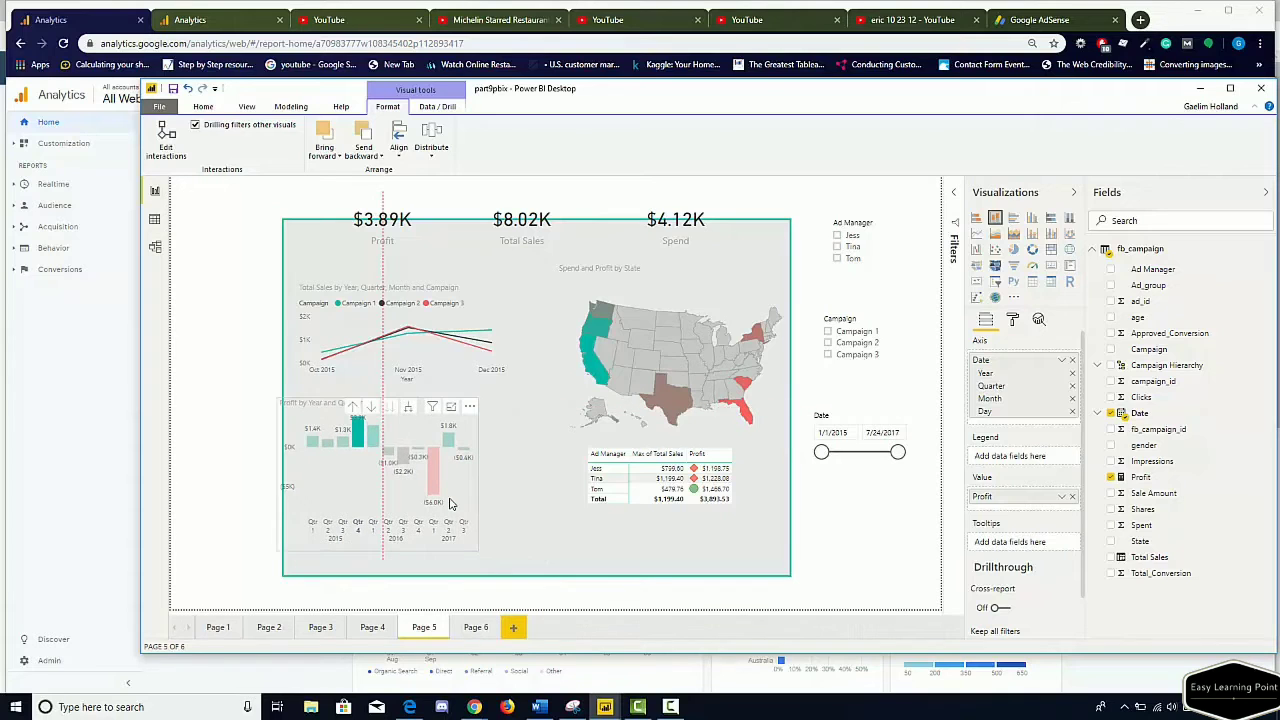
pyautogui.click(742, 447)
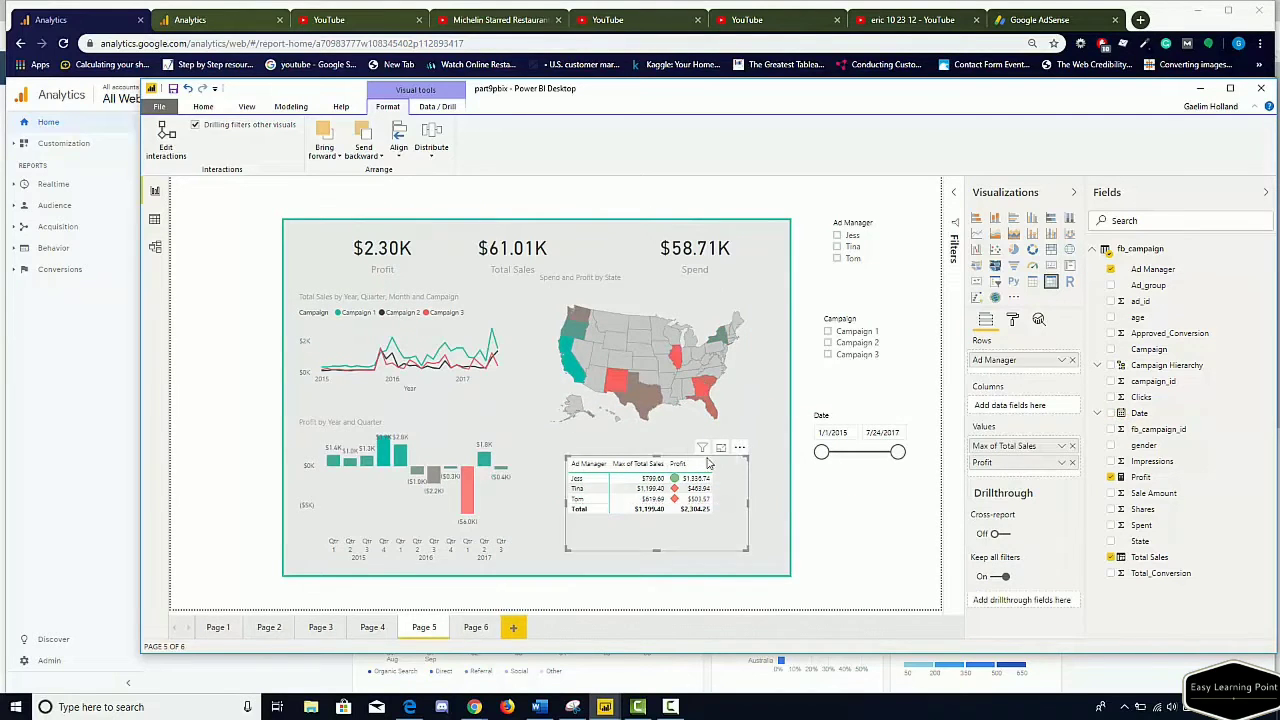
pyautogui.click(248, 478)
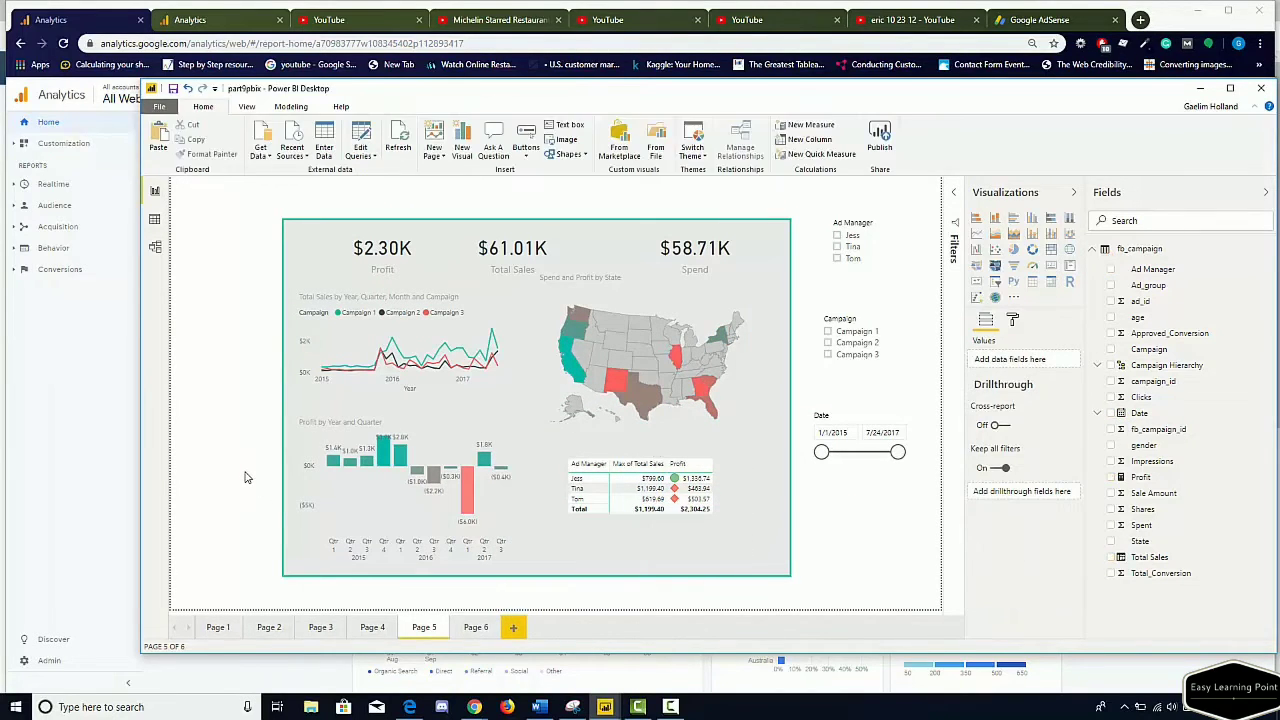
# Change the fill color of the background rectangle behind the report visuals to white.
pyautogui.click(291, 260)
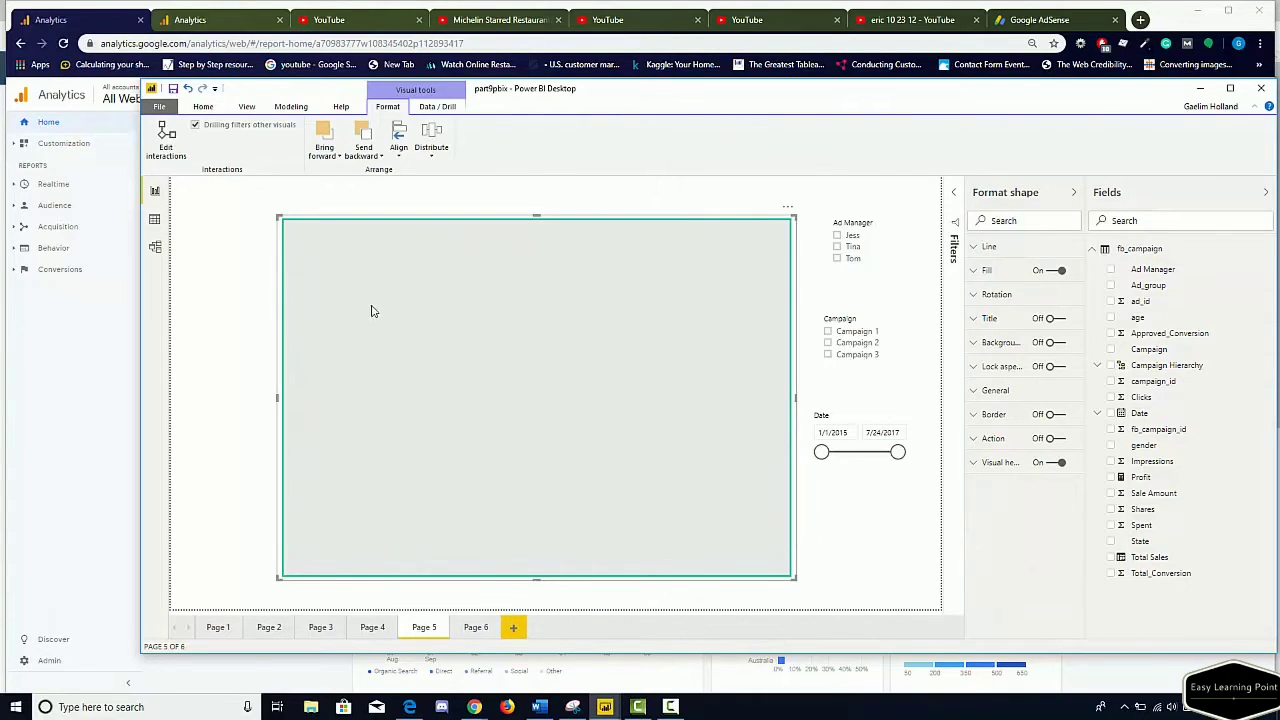
pyautogui.click(251, 394)
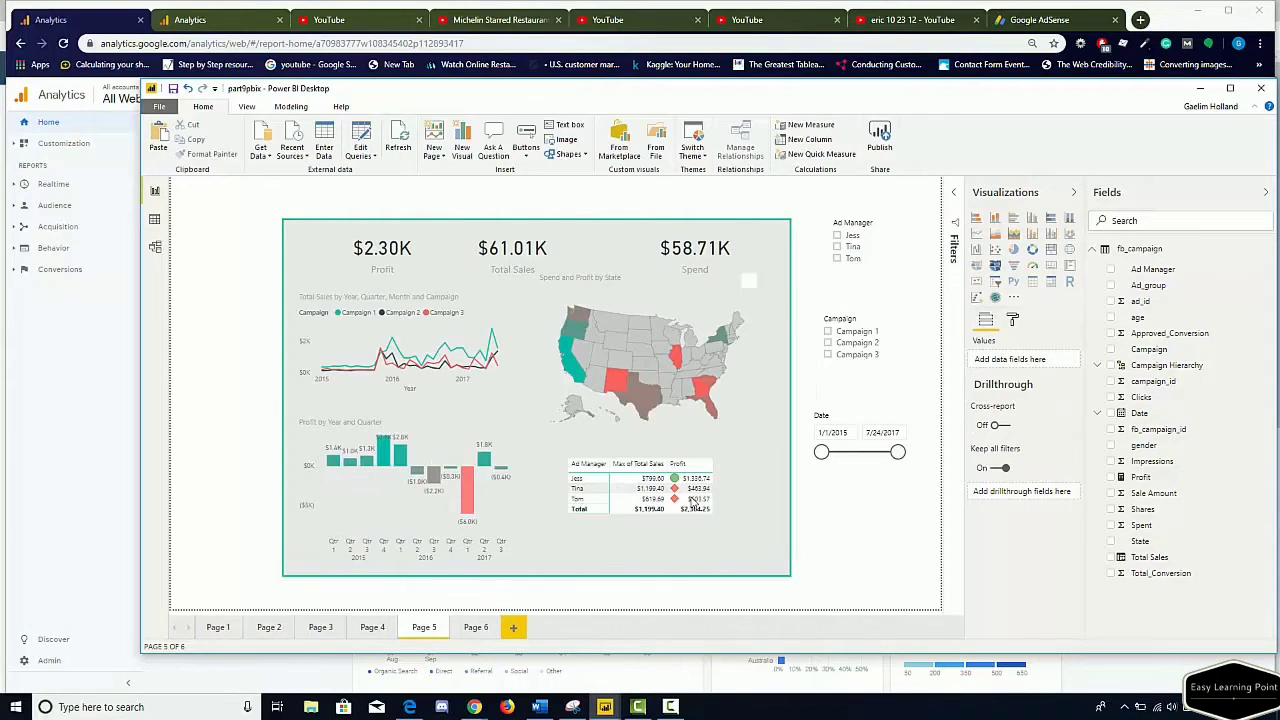
pyautogui.click(451, 224)
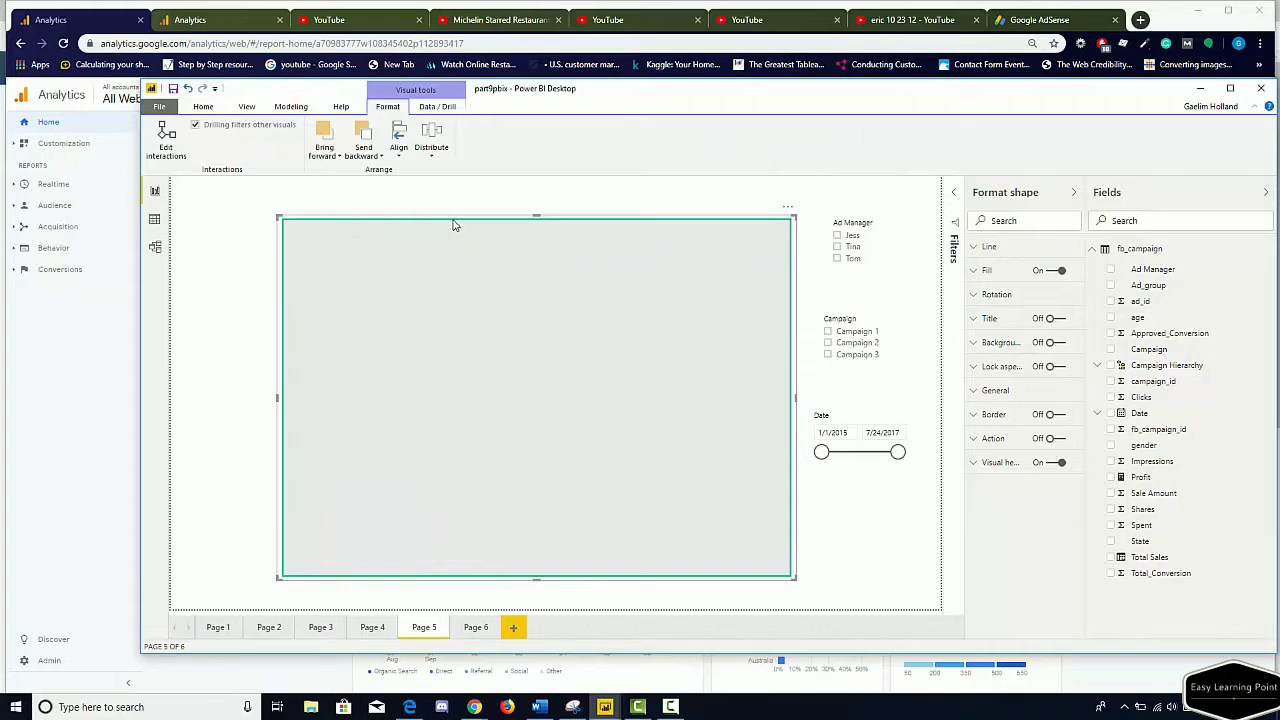
pyautogui.click(983, 279)
pyautogui.click(990, 310)
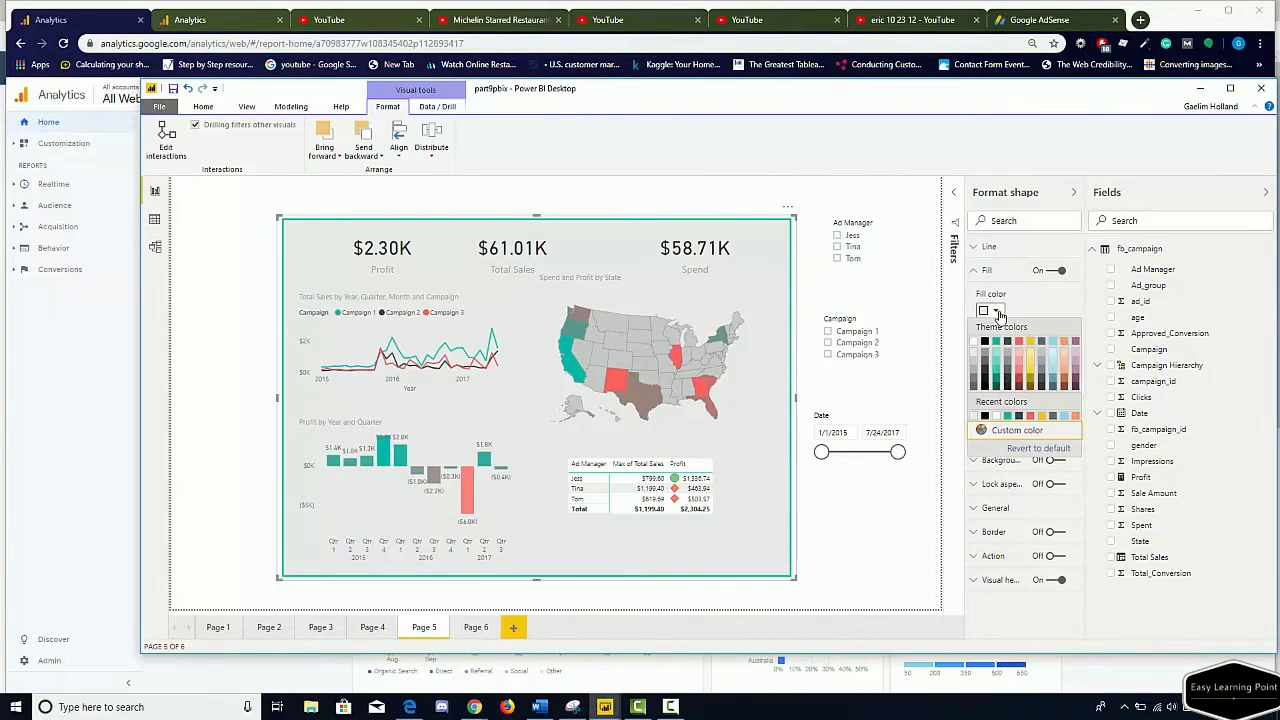
pyautogui.click(975, 343)
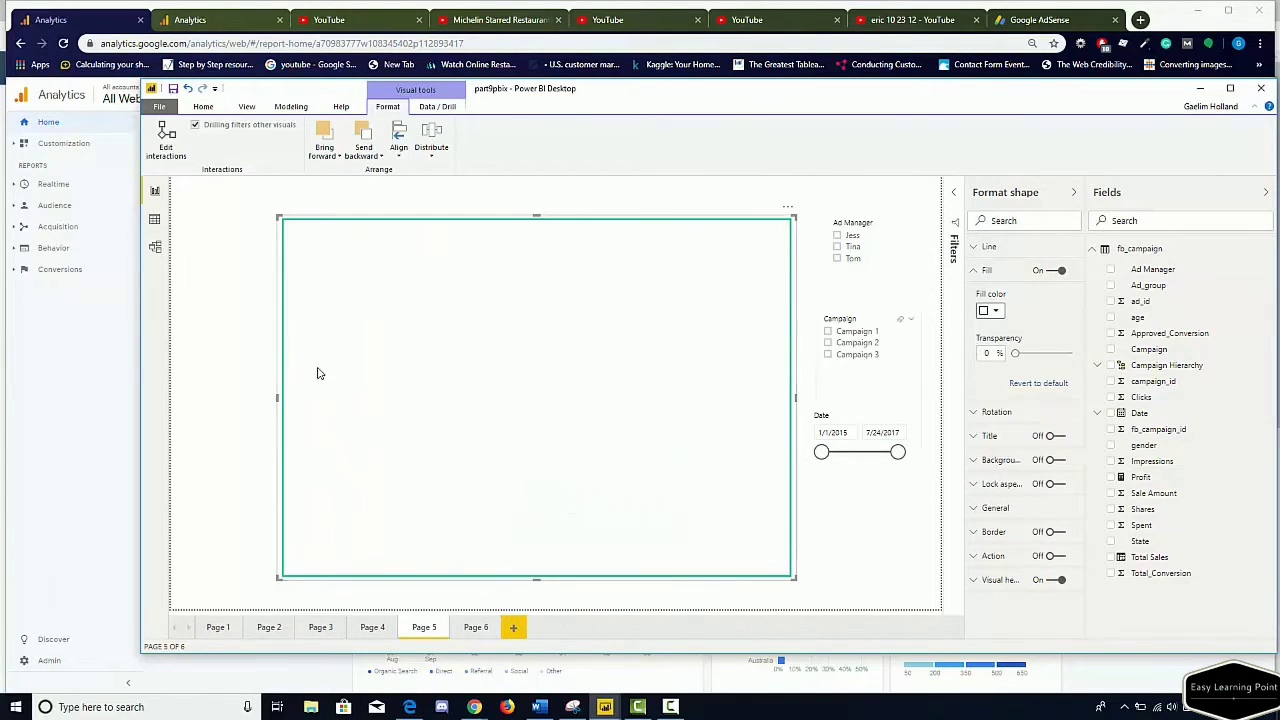
pyautogui.click(261, 326)
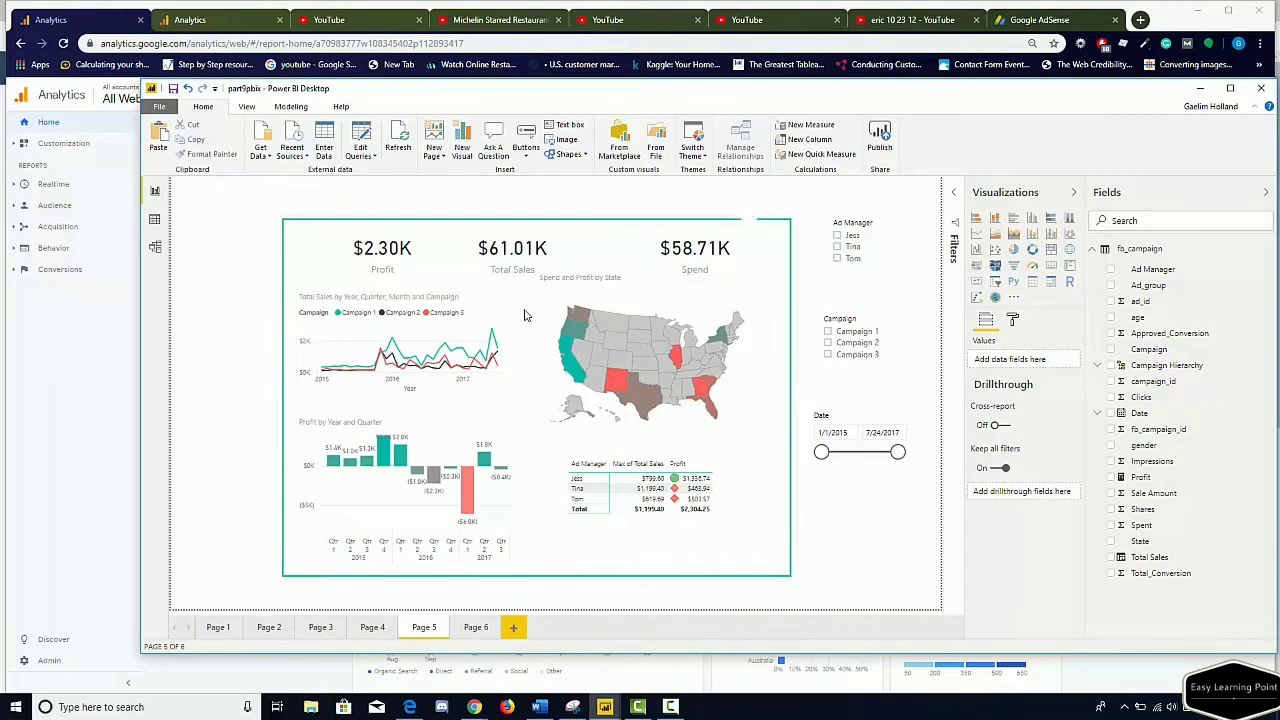
# Move the Spend and Profit by State map slightly down and reduce its height to leave room above the Ad Manager table.
pyautogui.click(646, 325)
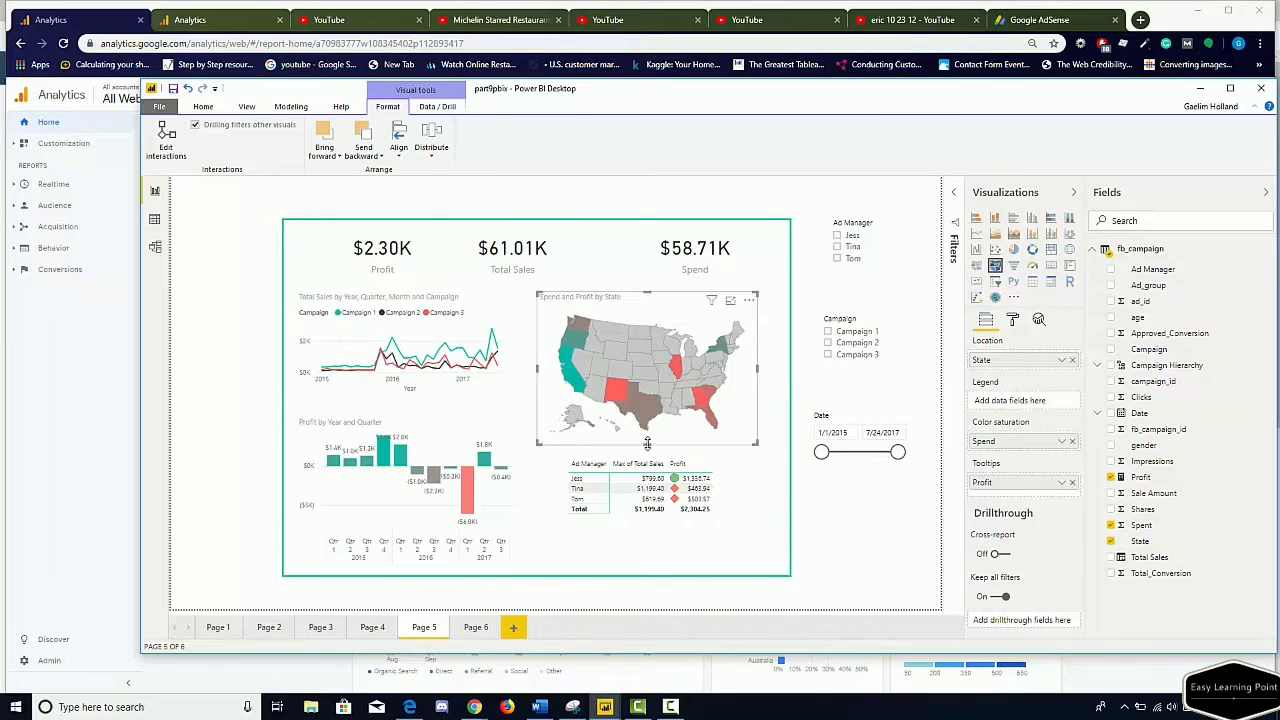
pyautogui.moveTo(647, 443); pyautogui.dragTo(644, 426)
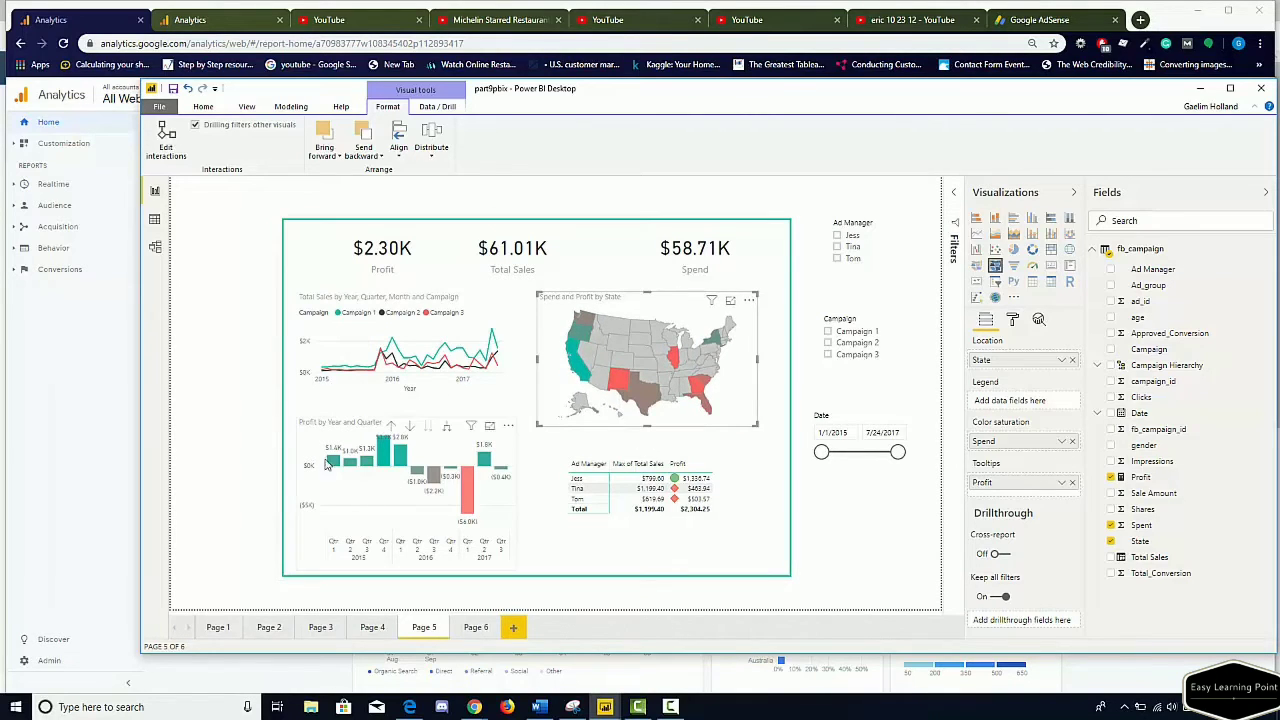
# Filter the report to the second ad manager with the Ad Manager slicer to test how the visuals respond.
pyautogui.click(838, 247)
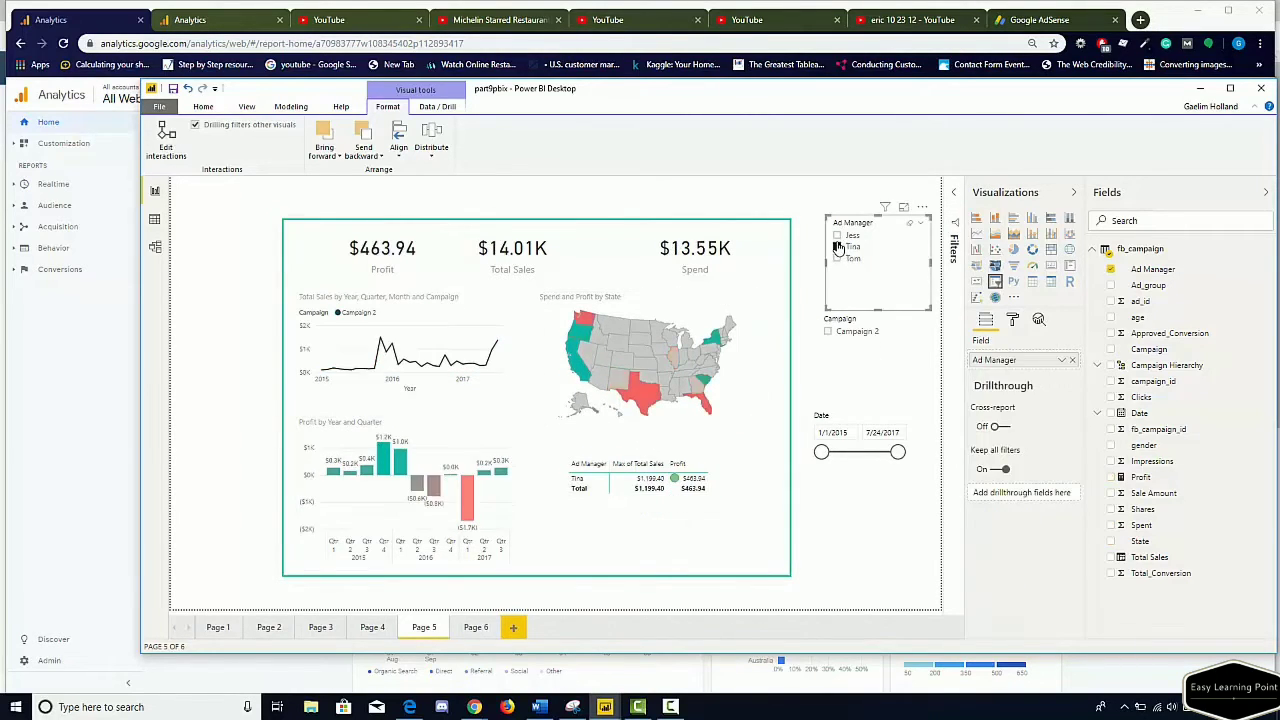
pyautogui.click(837, 235)
pyautogui.click(220, 343)
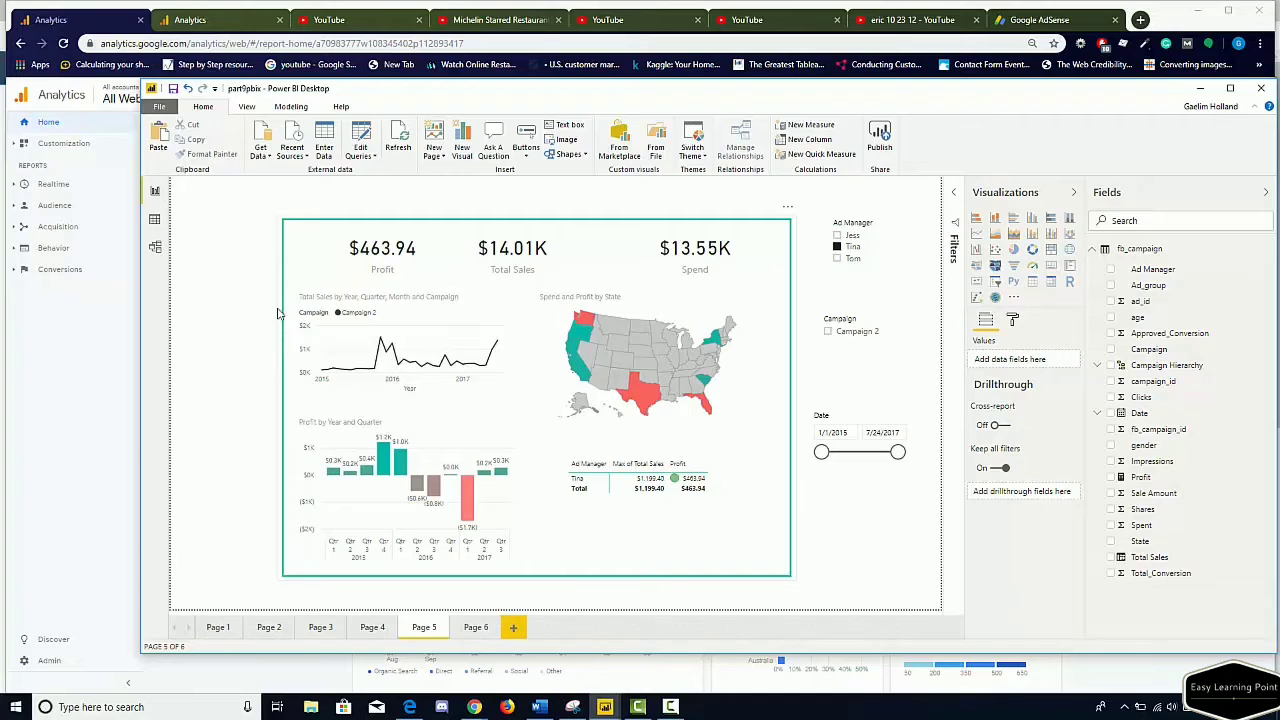
# Duplicate the white background rectangle on the report page.
pyautogui.click(289, 258)
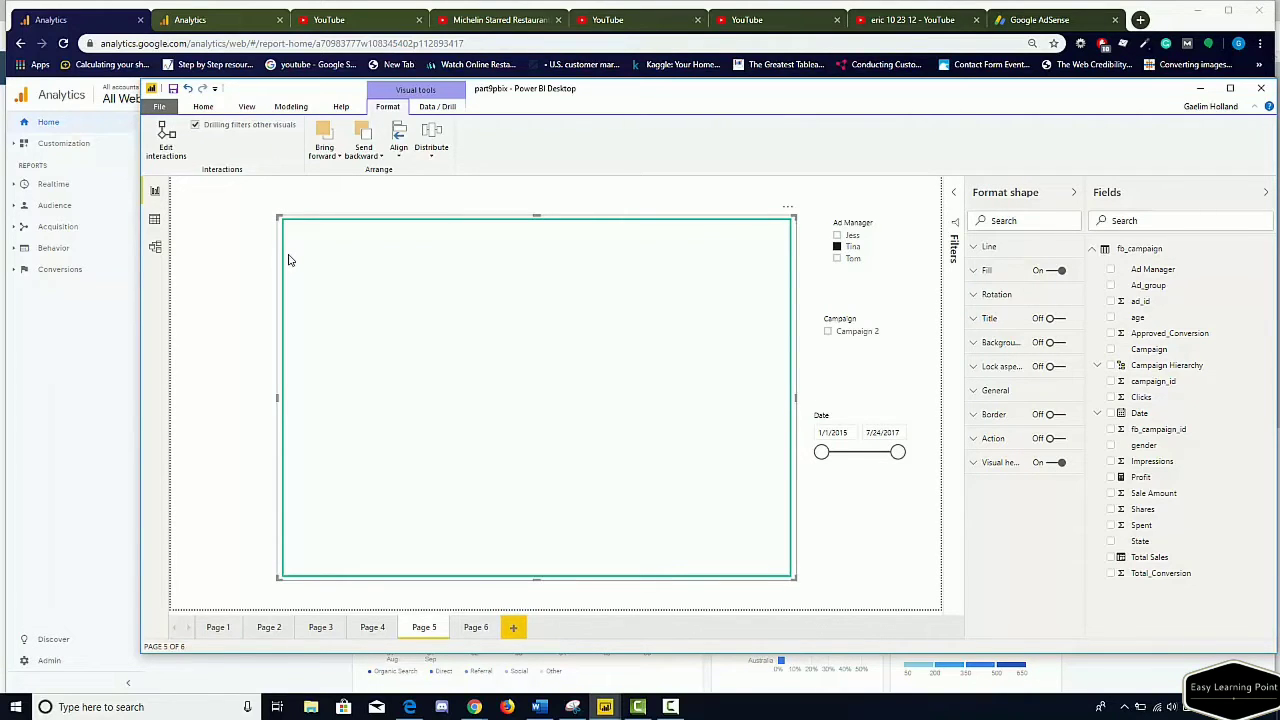
pyautogui.moveTo(288, 260); pyautogui.dragTo(294, 265)
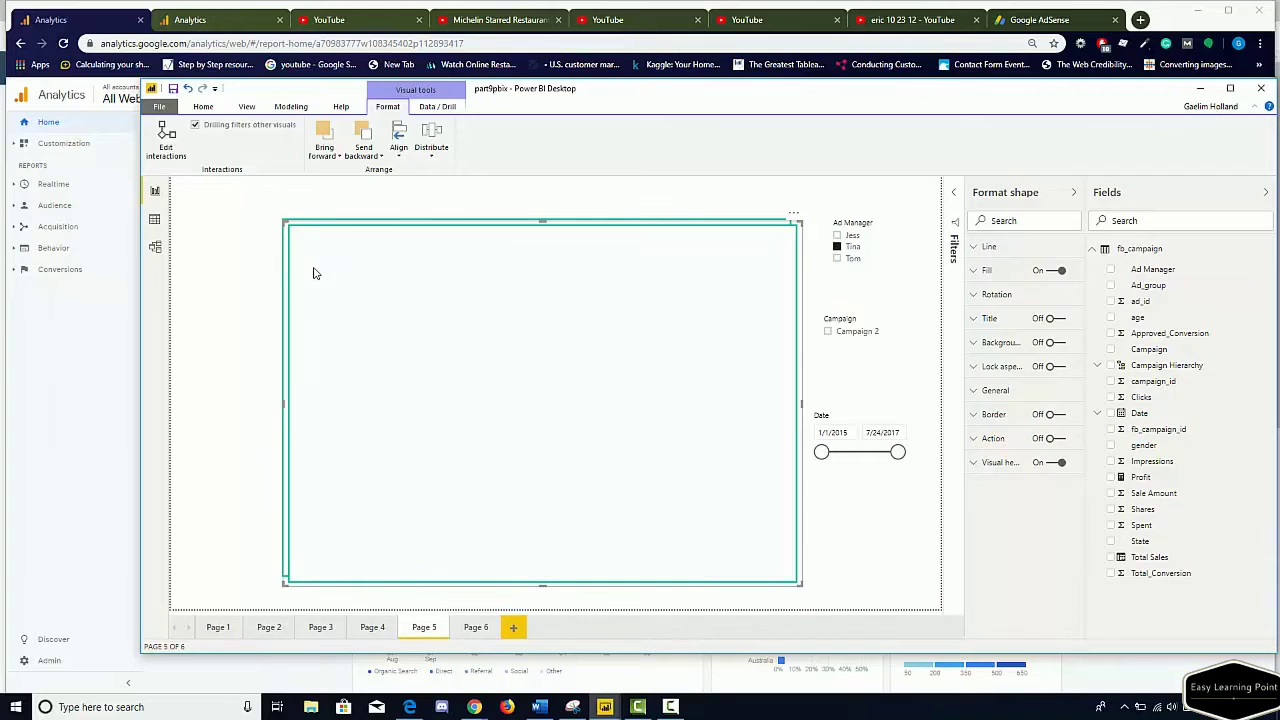
pyautogui.click(237, 289)
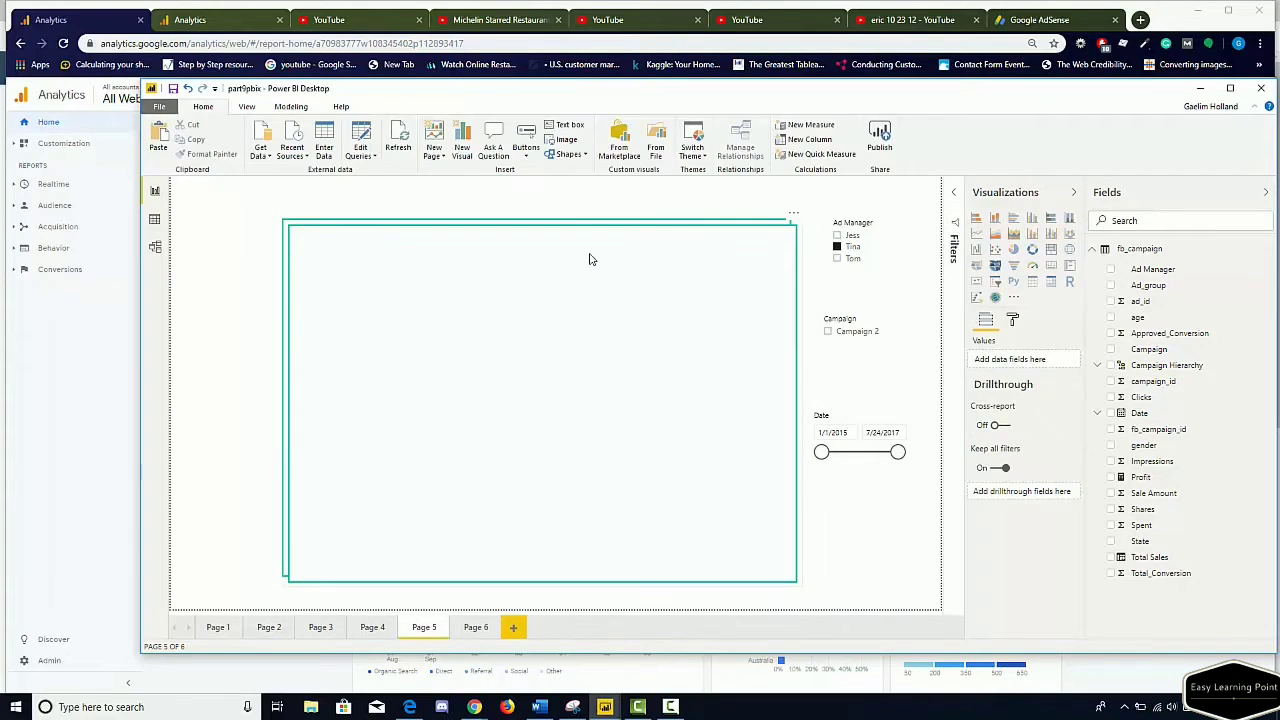
# Align the rectangle copy over the original and enlarge it so it extends slightly past the original on every side.
pyautogui.moveTo(651, 288); pyautogui.dragTo(643, 286)
pyautogui.moveTo(285, 232); pyautogui.dragTo(271, 201)
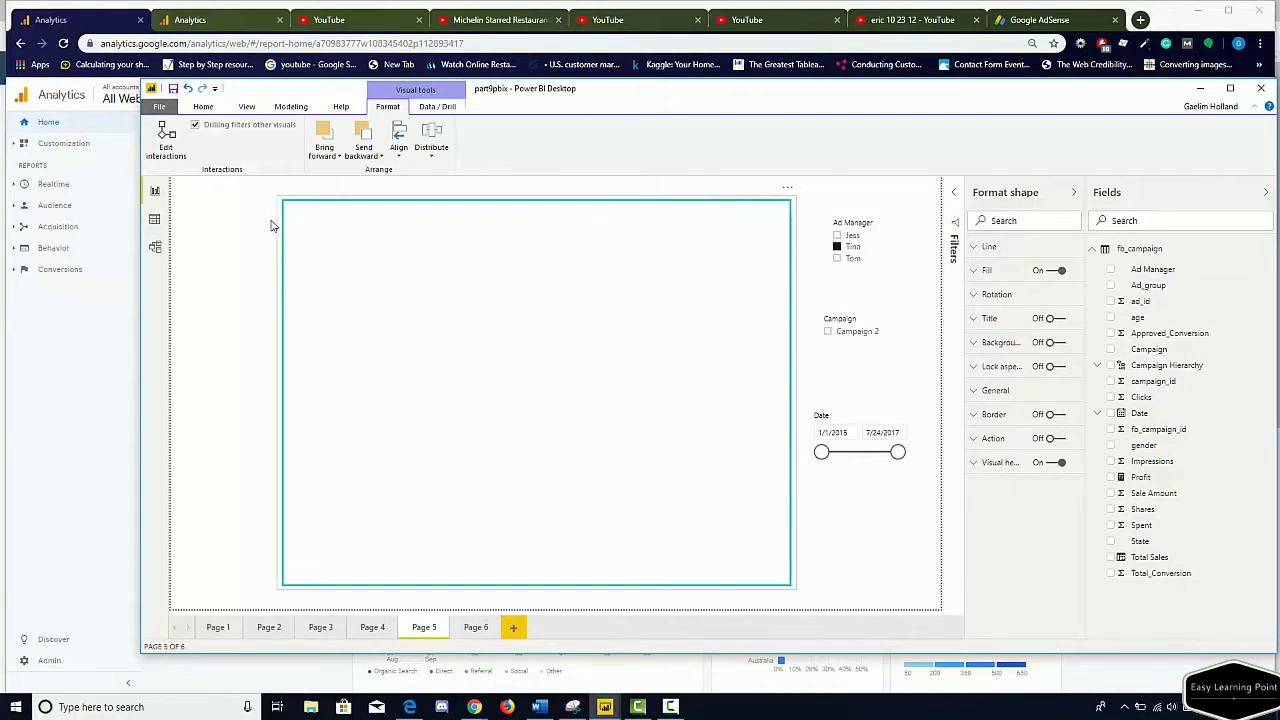
pyautogui.click(271, 222)
pyautogui.click(282, 579)
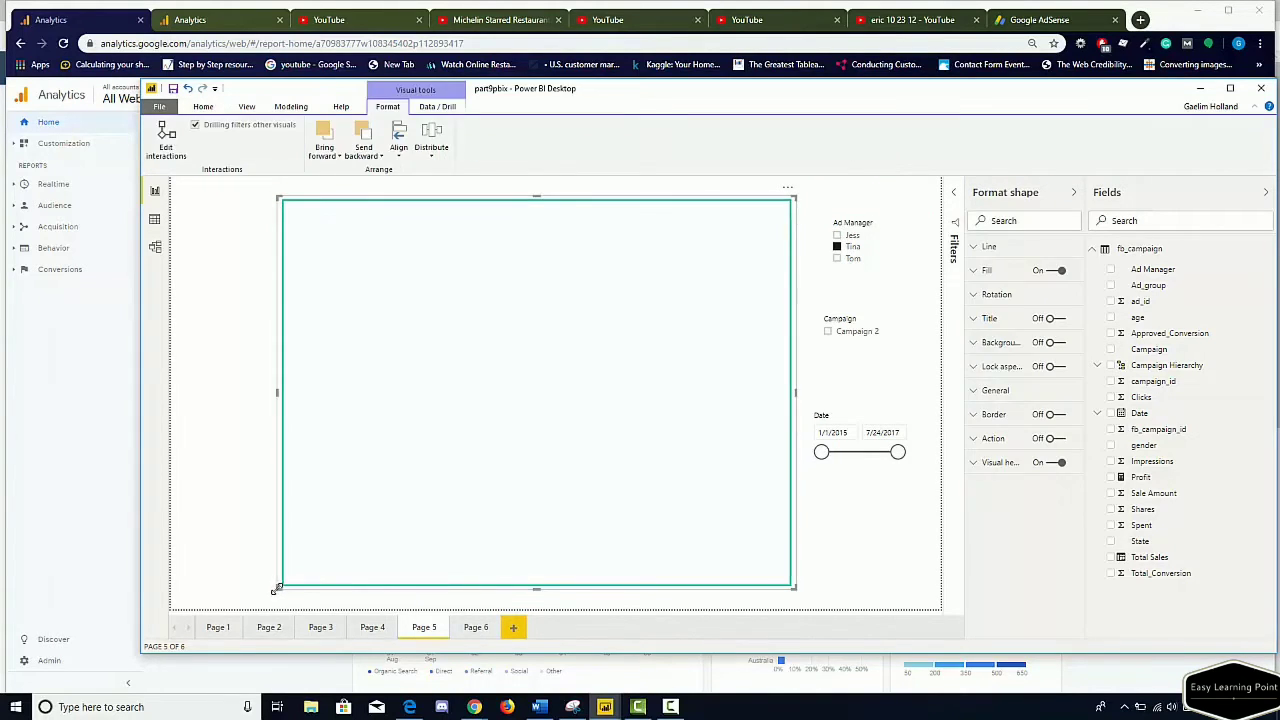
pyautogui.moveTo(276, 590); pyautogui.dragTo(267, 600)
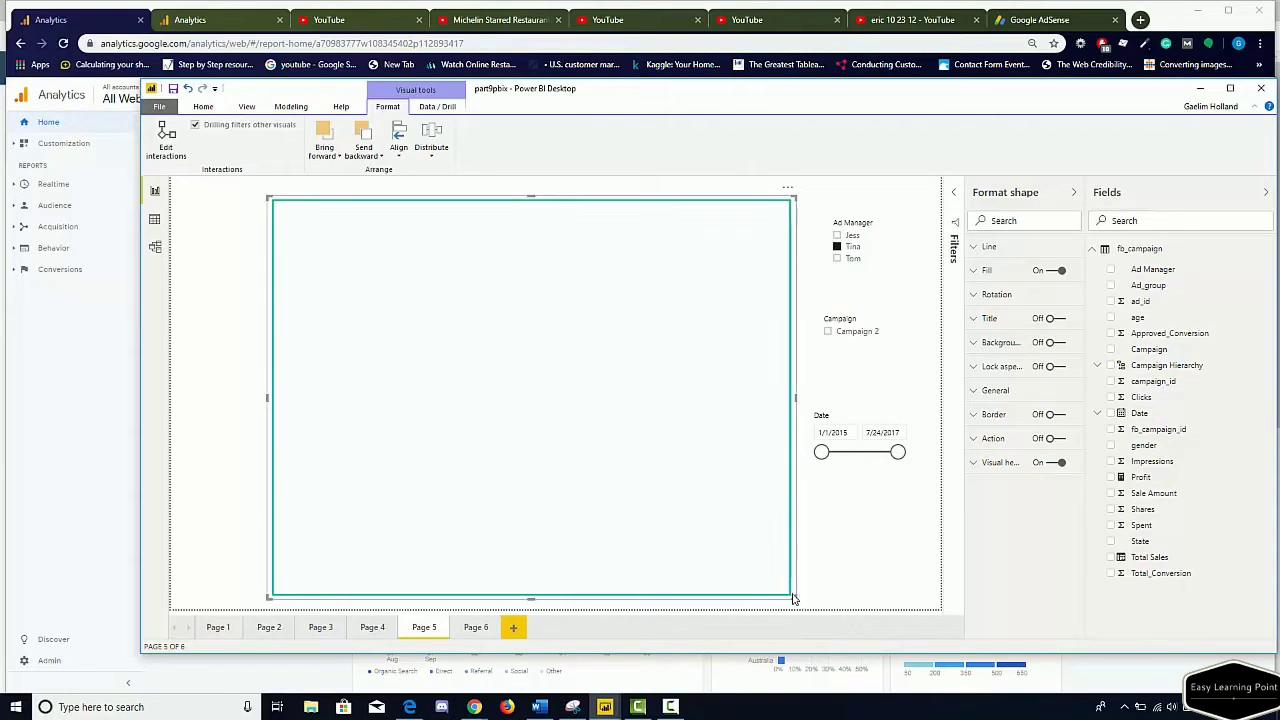
pyautogui.moveTo(789, 592); pyautogui.dragTo(806, 603)
# Fill the larger rectangle copy with black and send it to the back, behind the white rectangle and visuals.
pyautogui.click(284, 232)
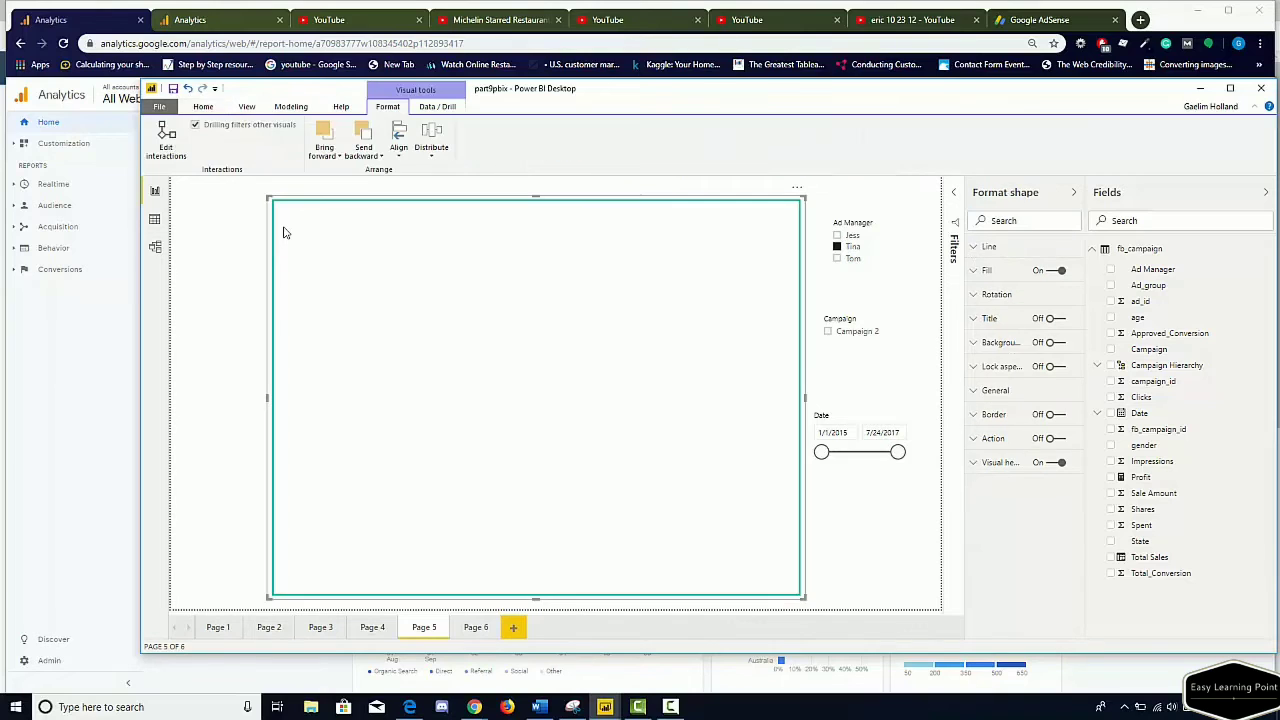
pyautogui.click(977, 271)
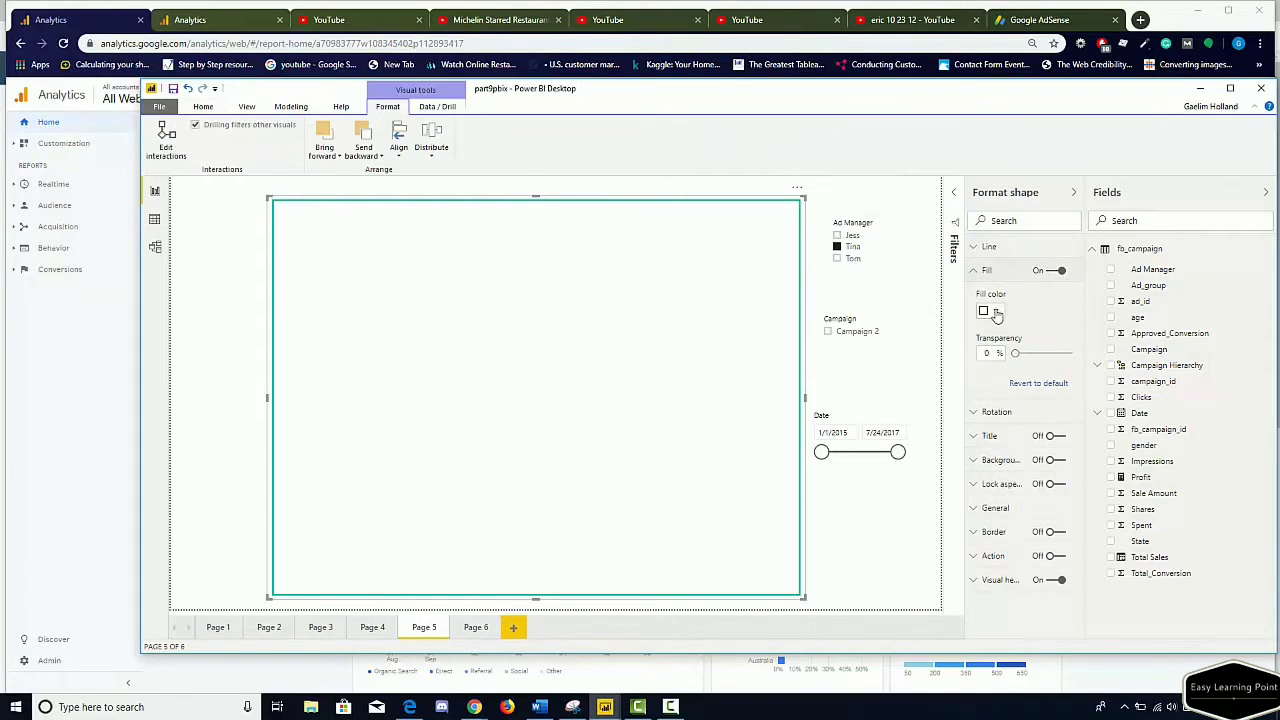
pyautogui.click(990, 311)
pyautogui.click(986, 346)
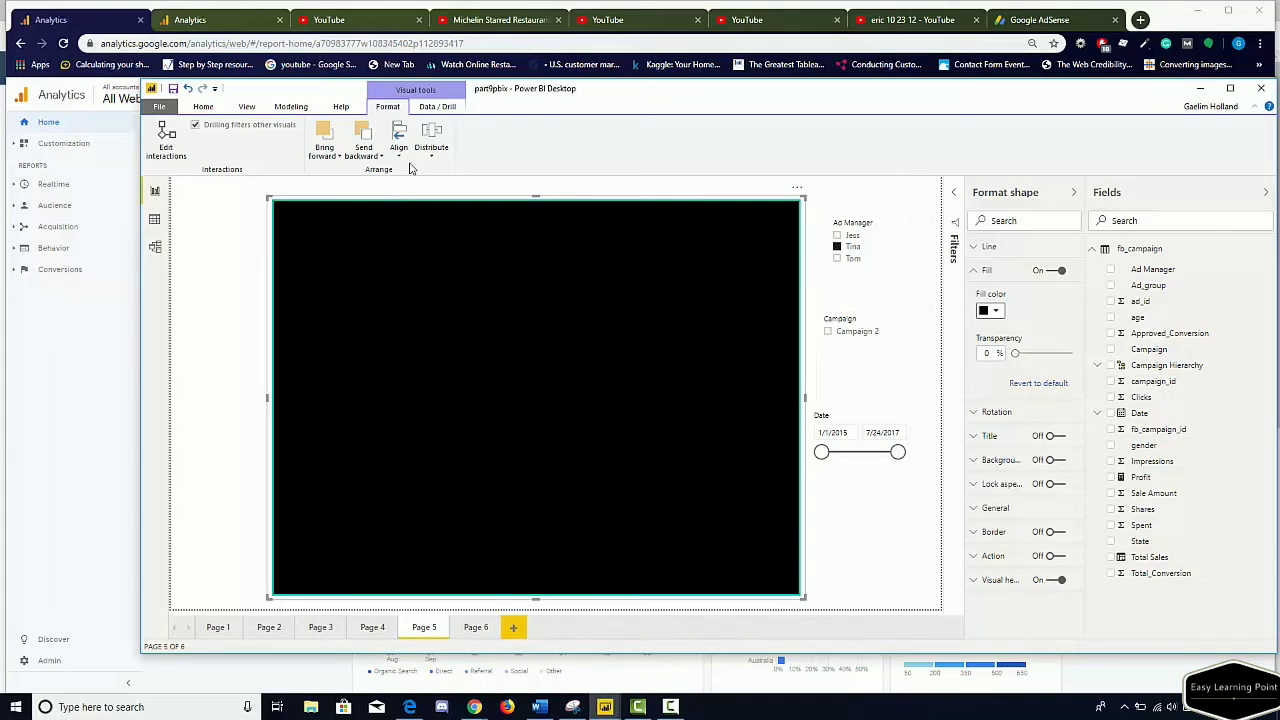
pyautogui.click(365, 150)
pyautogui.click(385, 185)
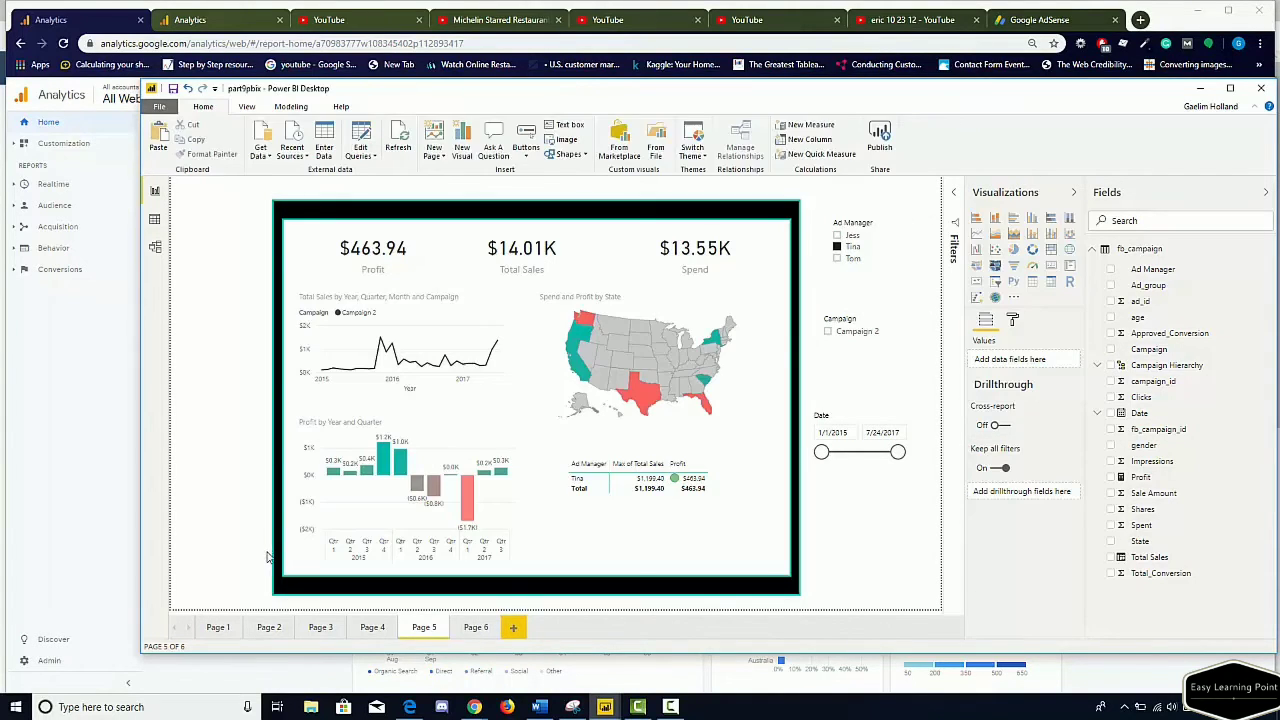
# Extend the white rectangle's lower edge slightly down to make the black border at the bottom thinner.
pyautogui.click(307, 588)
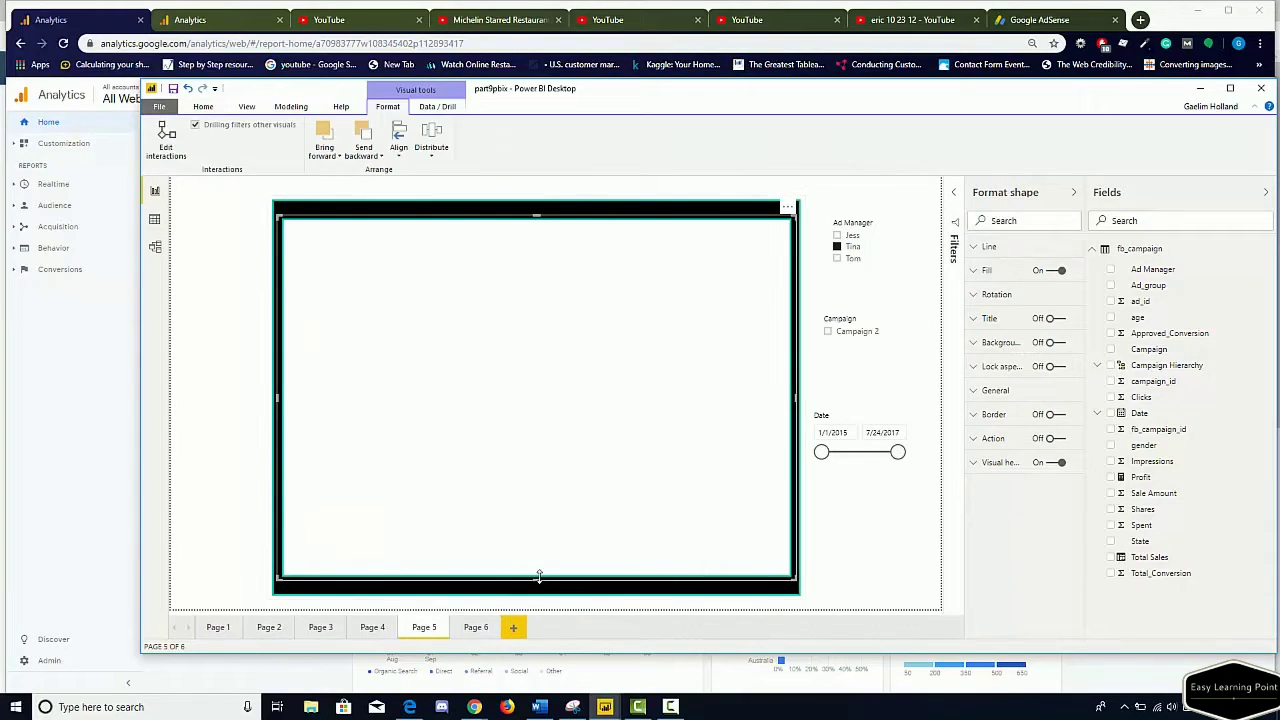
pyautogui.click(265, 363)
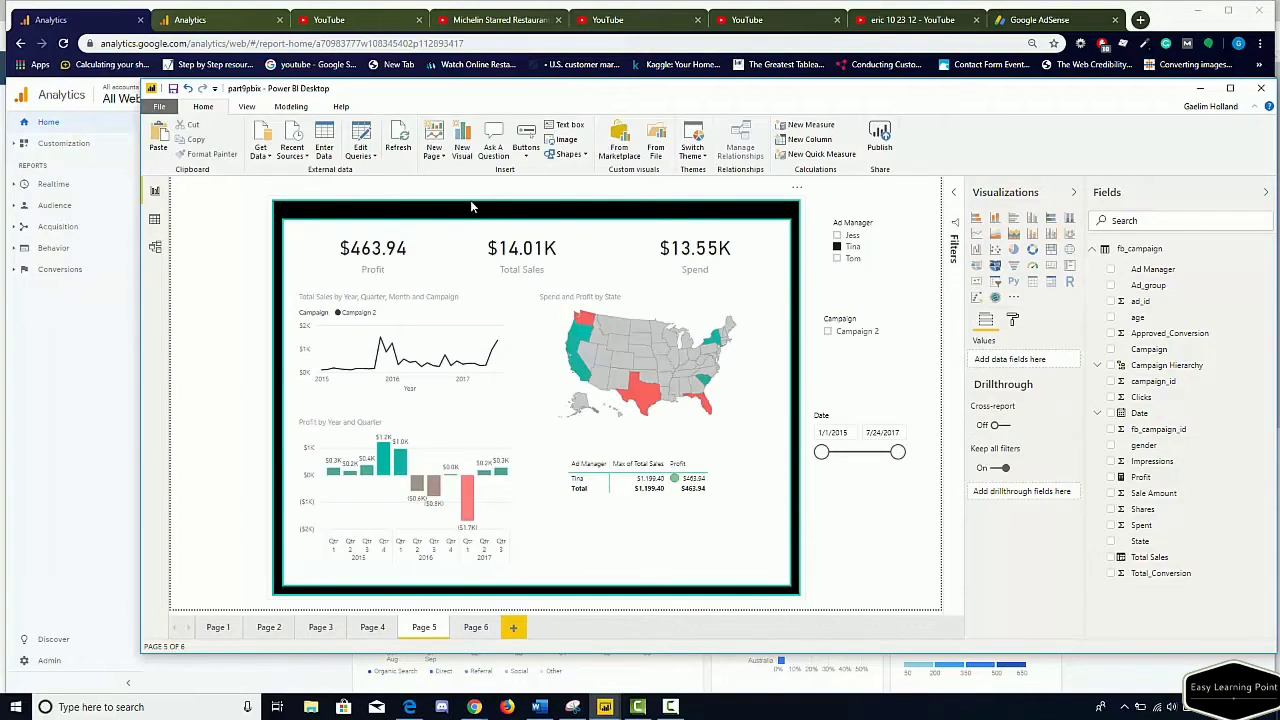
# Remove the black rectangle's outline by setting its line weight to 0 pt.
pyautogui.click(475, 204)
pyautogui.click(990, 247)
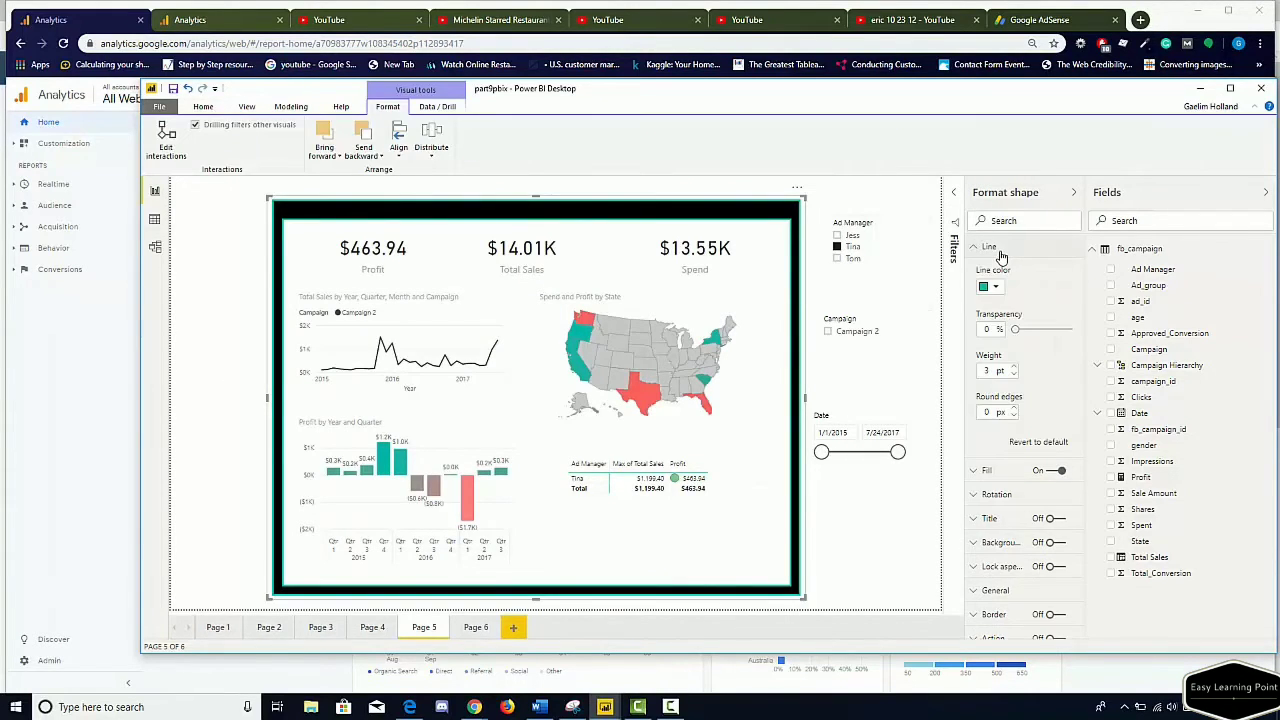
pyautogui.click(1013, 375)
pyautogui.click(1013, 375)
pyautogui.click(1013, 375)
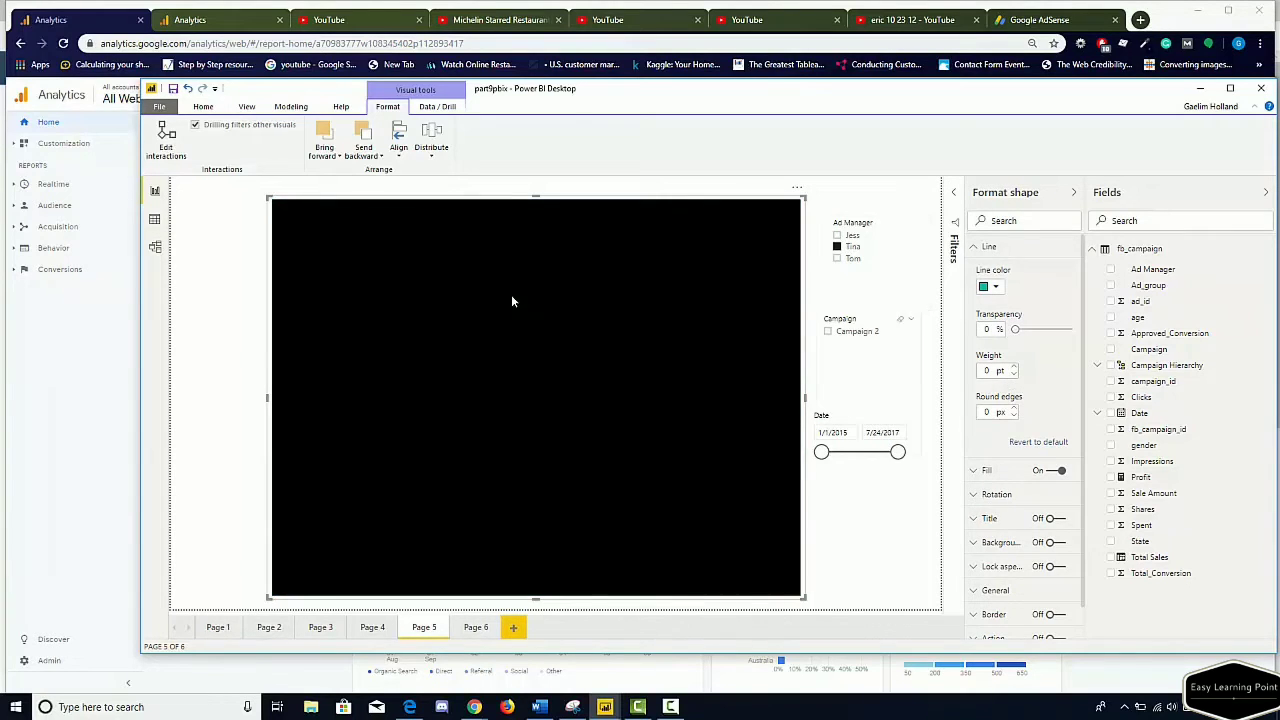
pyautogui.click(233, 335)
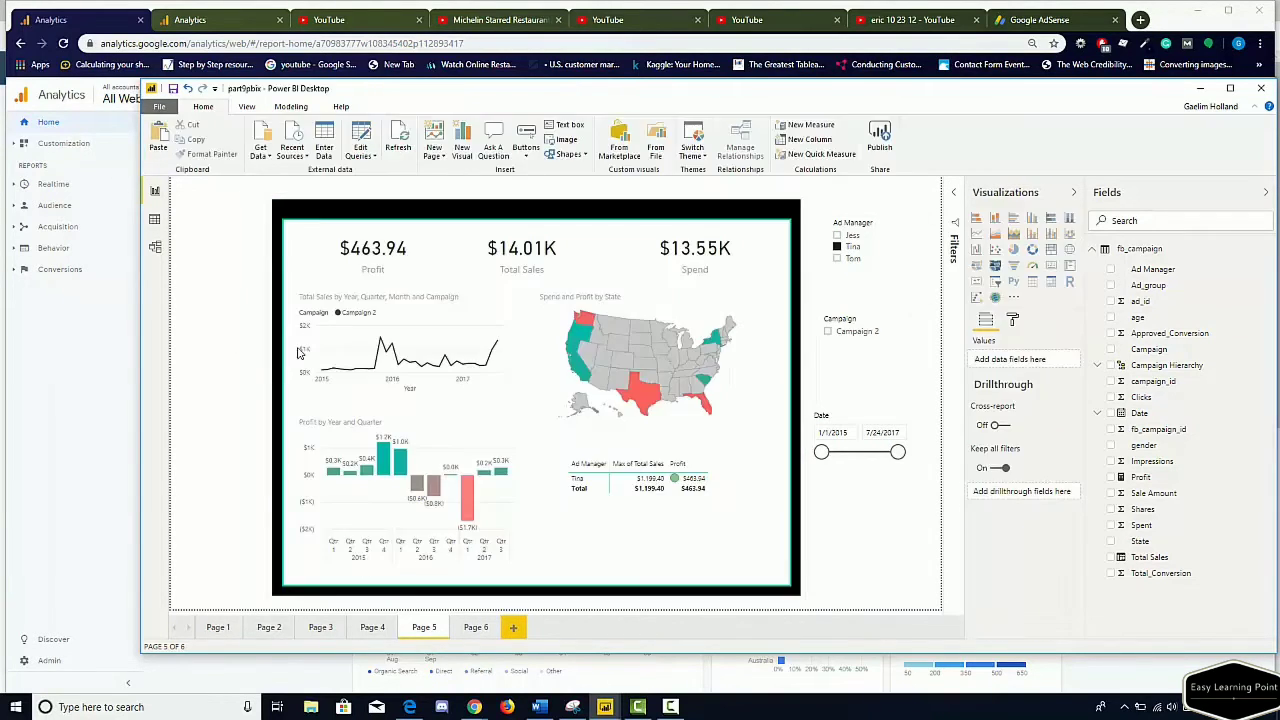
# Remove the white rectangle's green outline by setting its line weight to 0 pt.
pyautogui.click(300, 293)
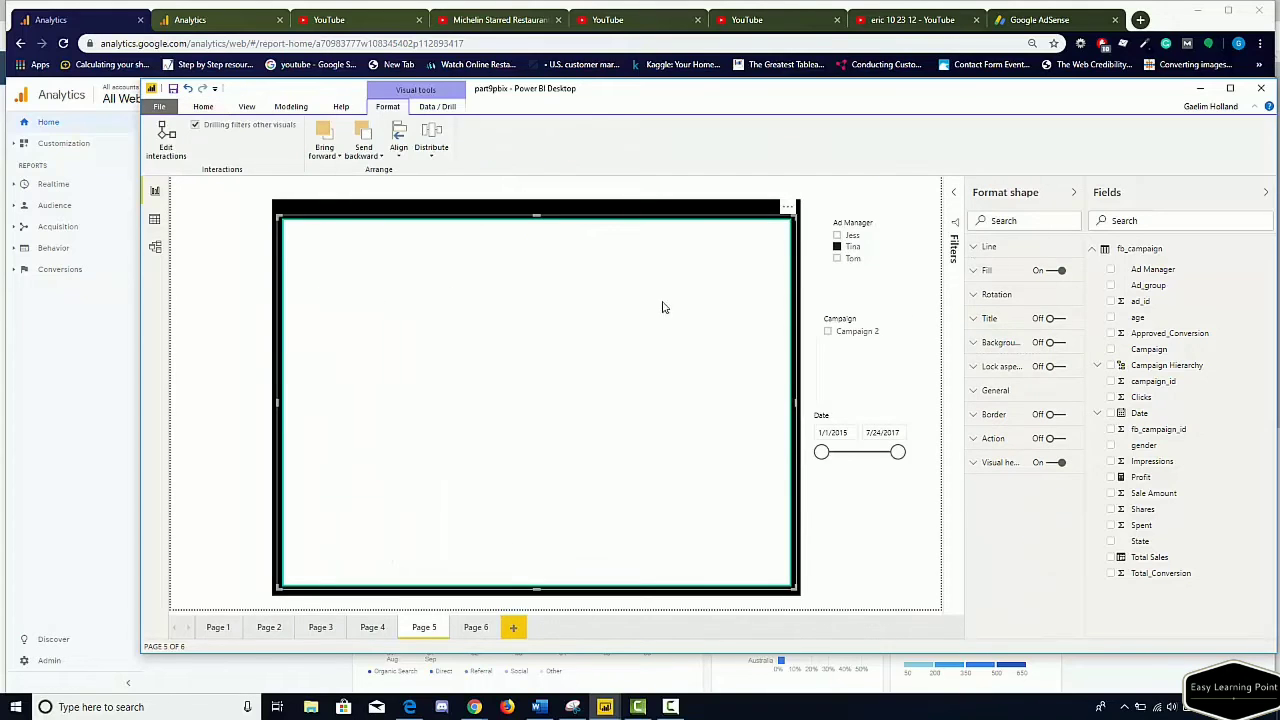
pyautogui.click(980, 250)
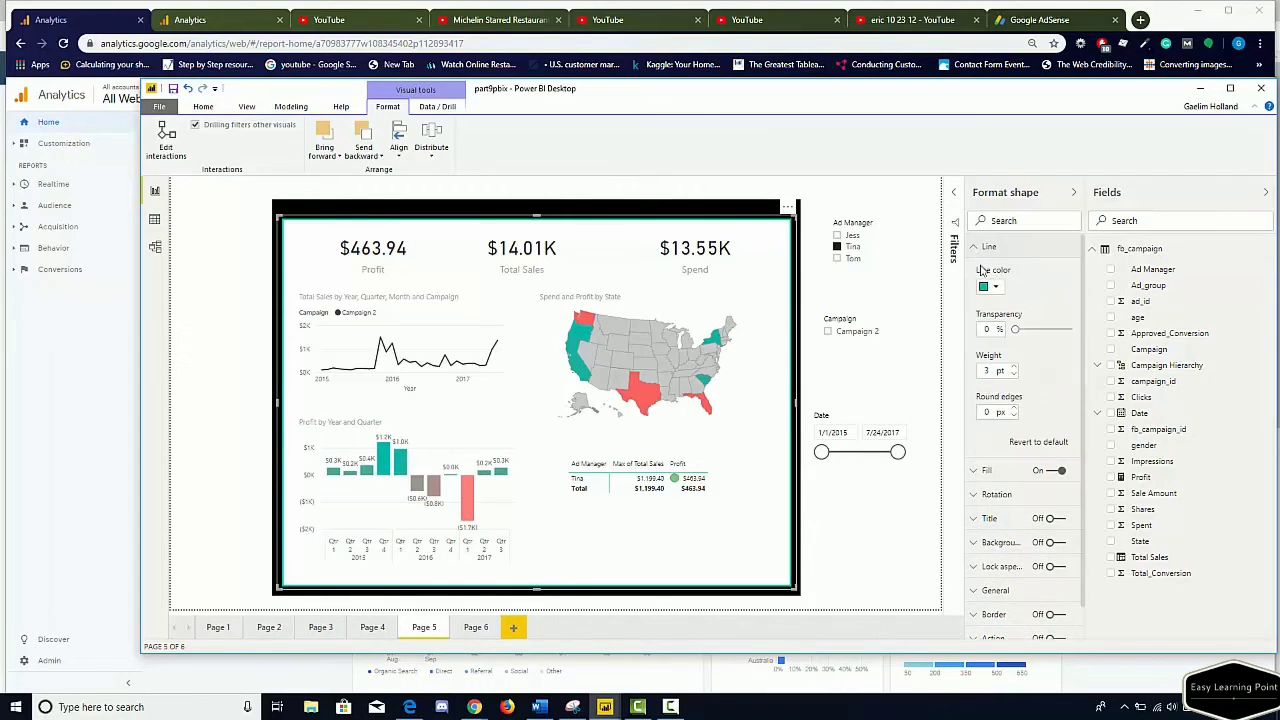
pyautogui.click(999, 290)
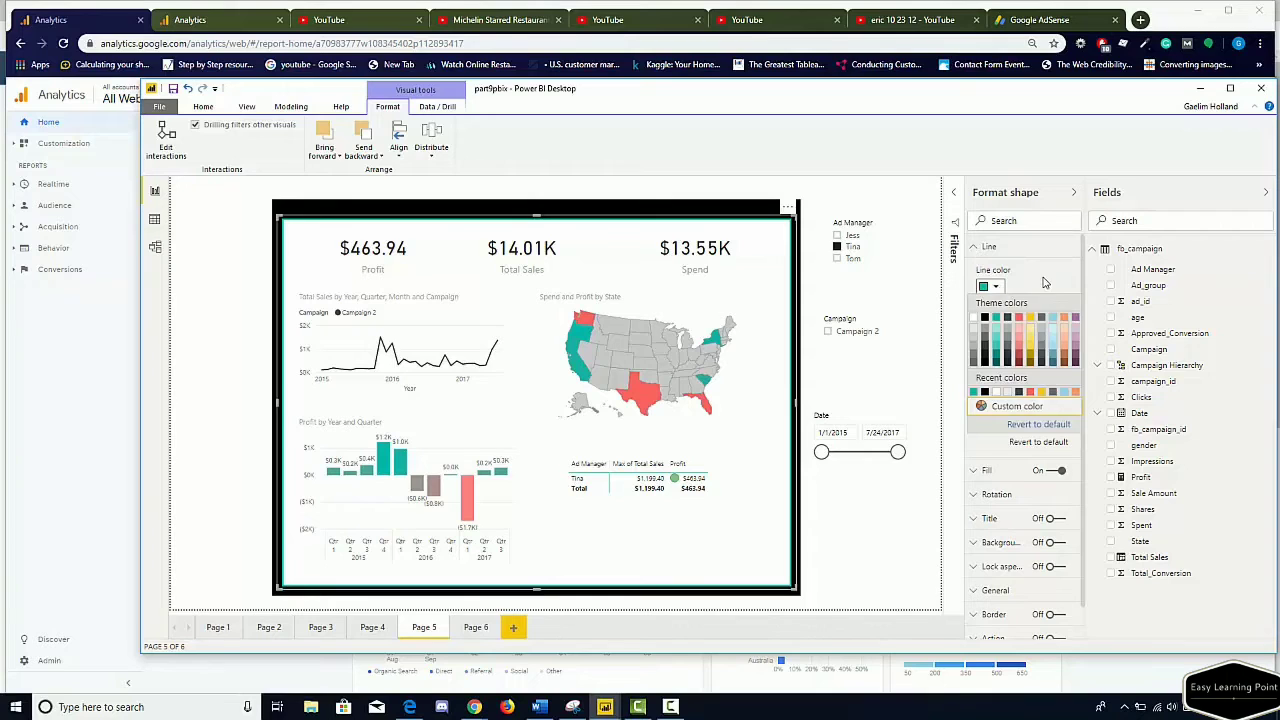
pyautogui.click(1042, 285)
pyautogui.click(1013, 374)
pyautogui.click(1013, 374)
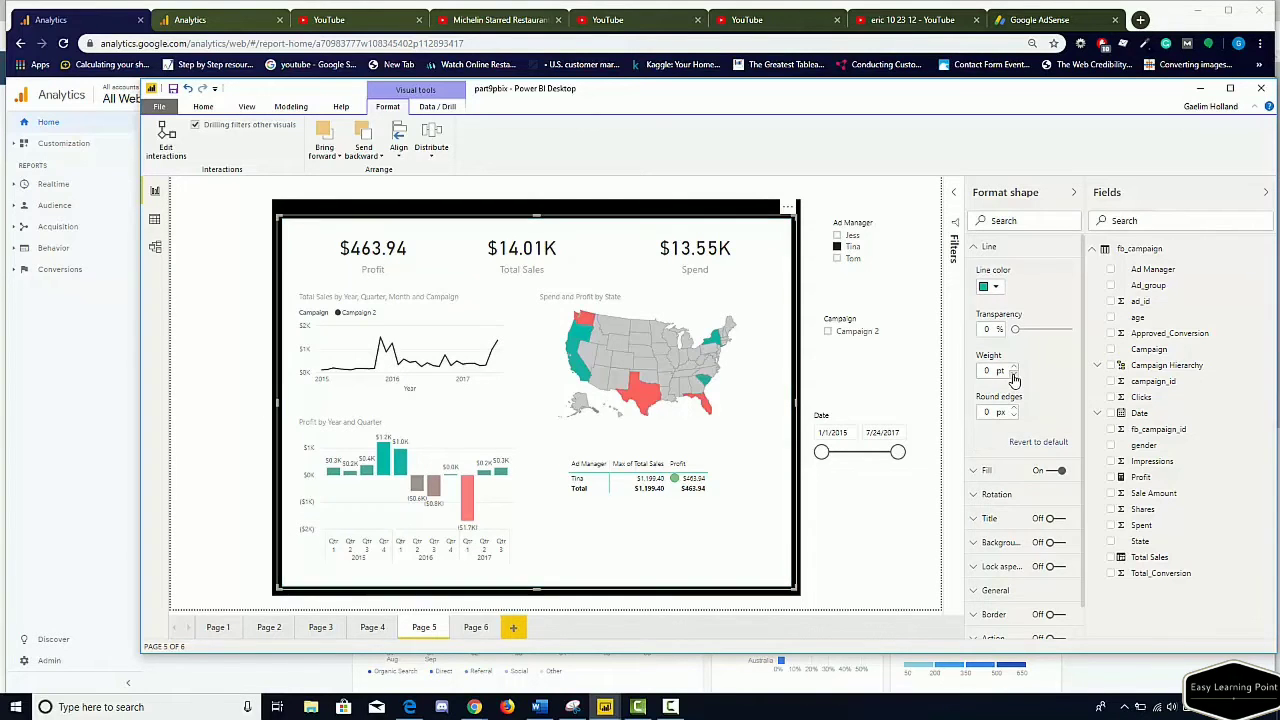
pyautogui.click(1013, 374)
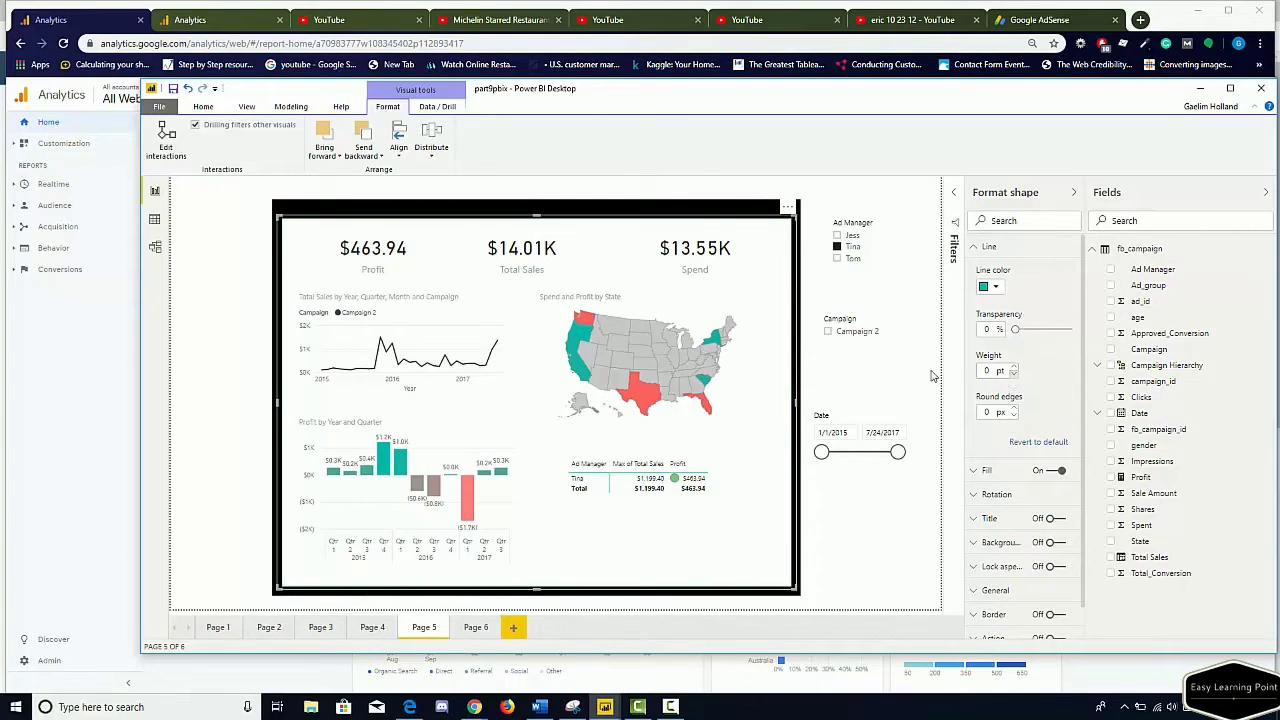
pyautogui.click(249, 347)
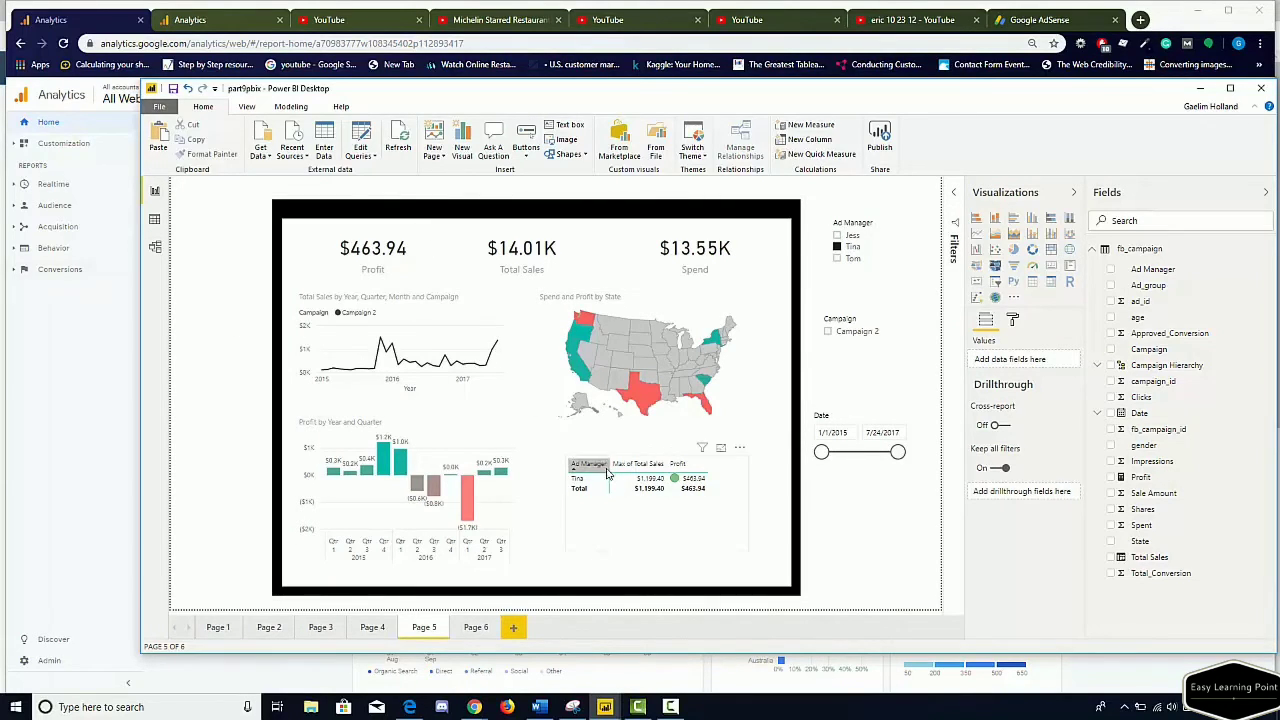
# Clear the Ad Manager slicer selection and shift the Date slicer slightly up to line up with the Campaign slicer.
pyautogui.click(837, 246)
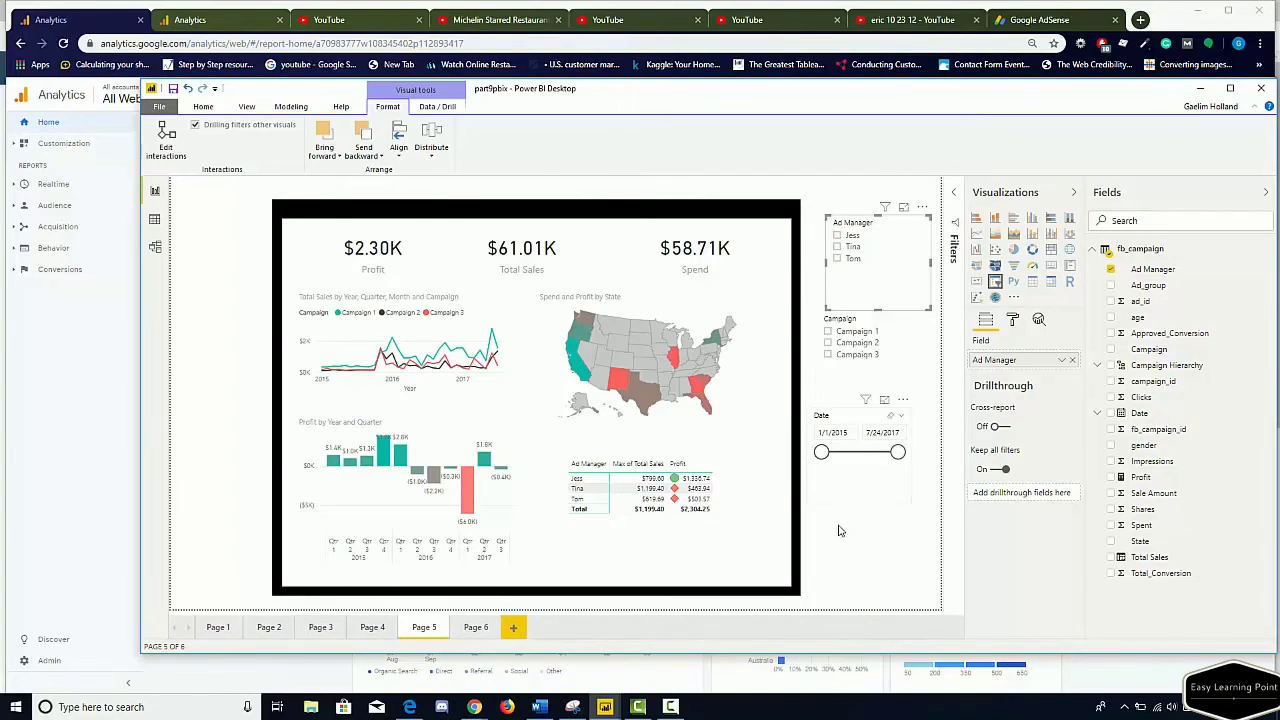
pyautogui.moveTo(848, 428); pyautogui.dragTo(858, 418)
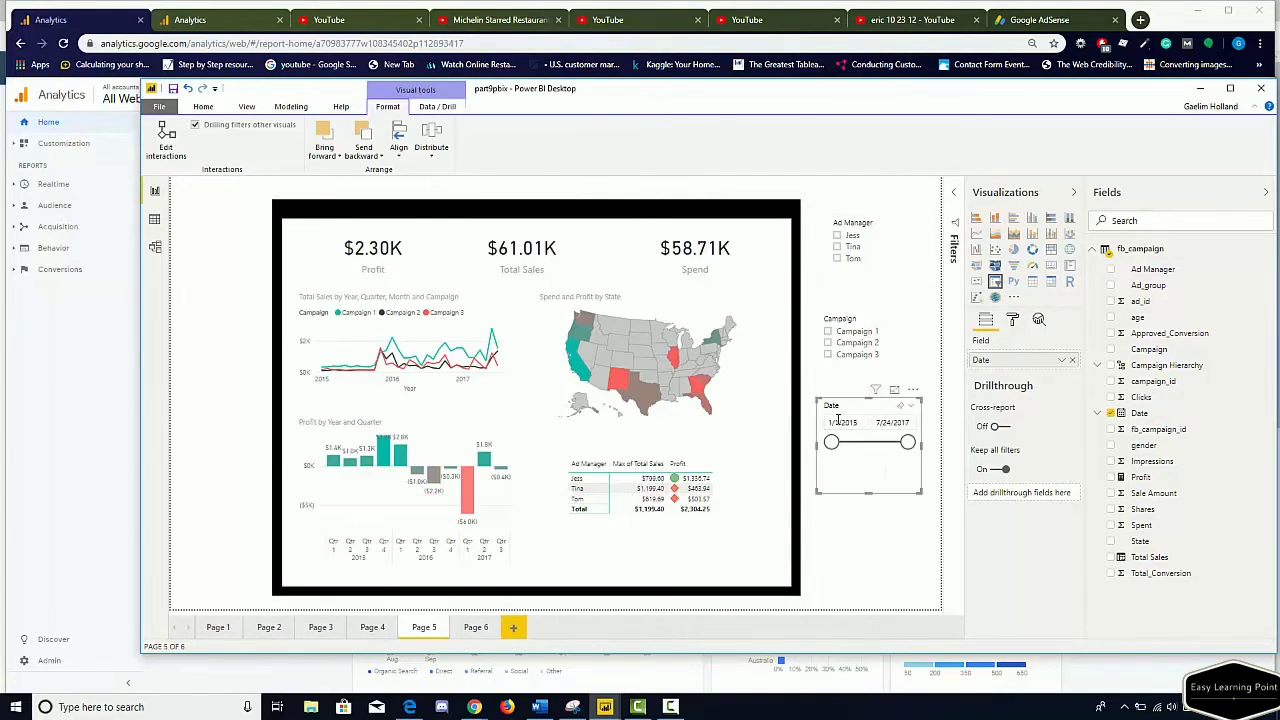
# Filter the report to the first ad manager with the Ad Manager slicer.
pyautogui.click(837, 236)
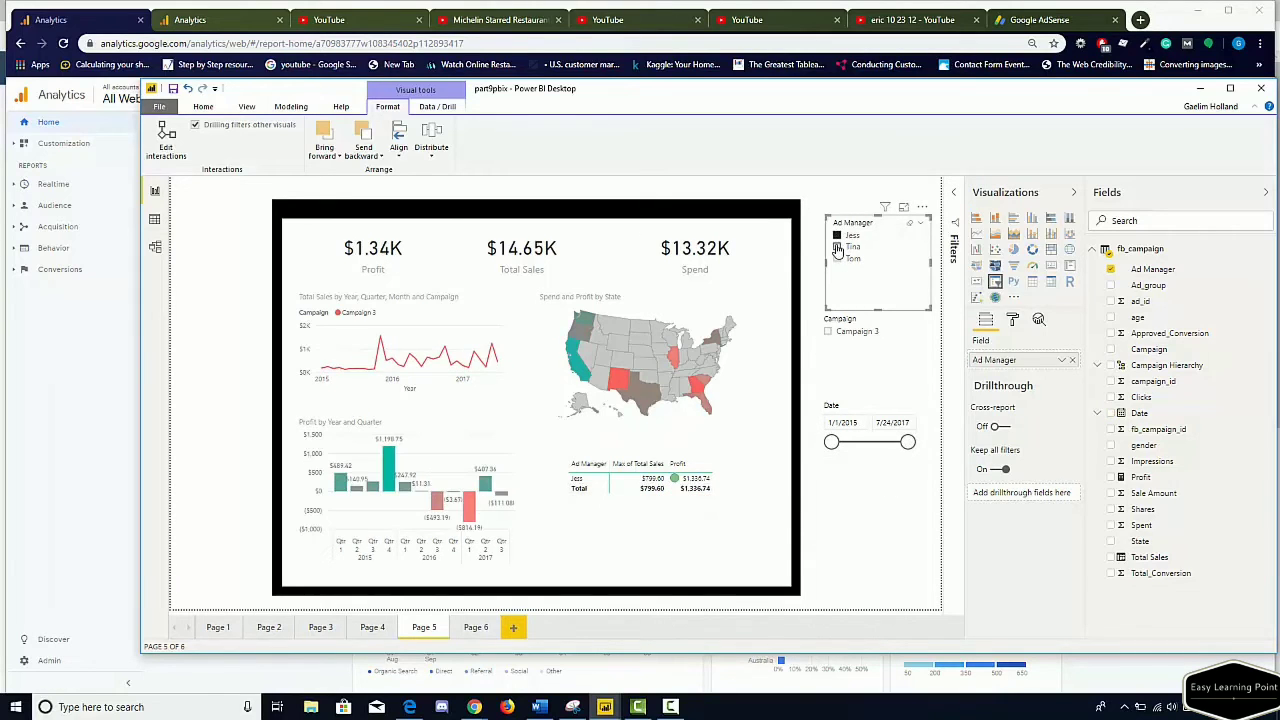